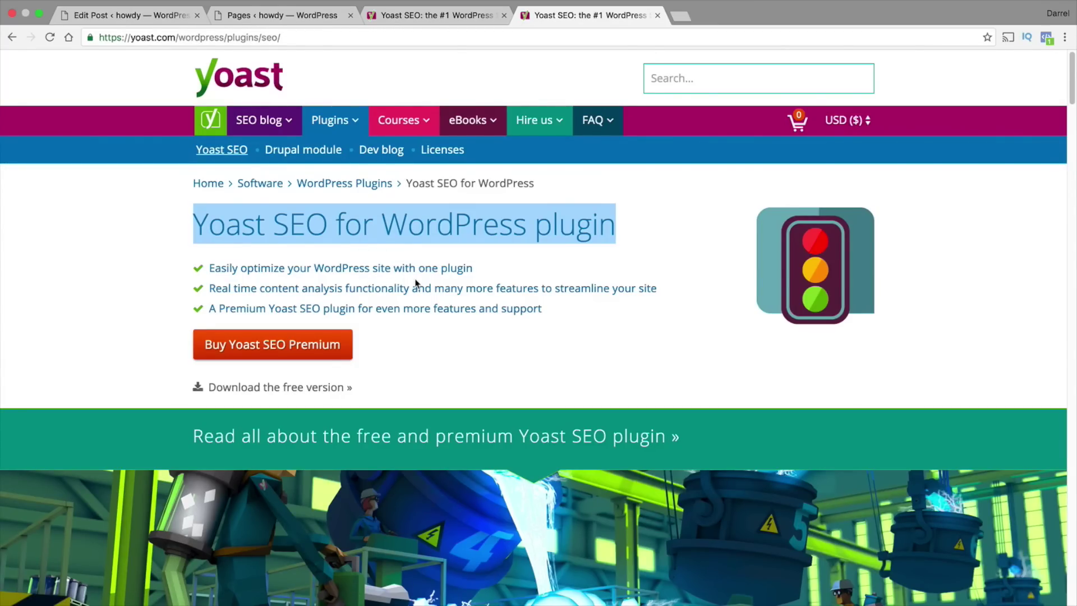
Step: On the Yoast SEO plugin page, highlight the Redirect manager Premium feature heading
left_click(433, 16)
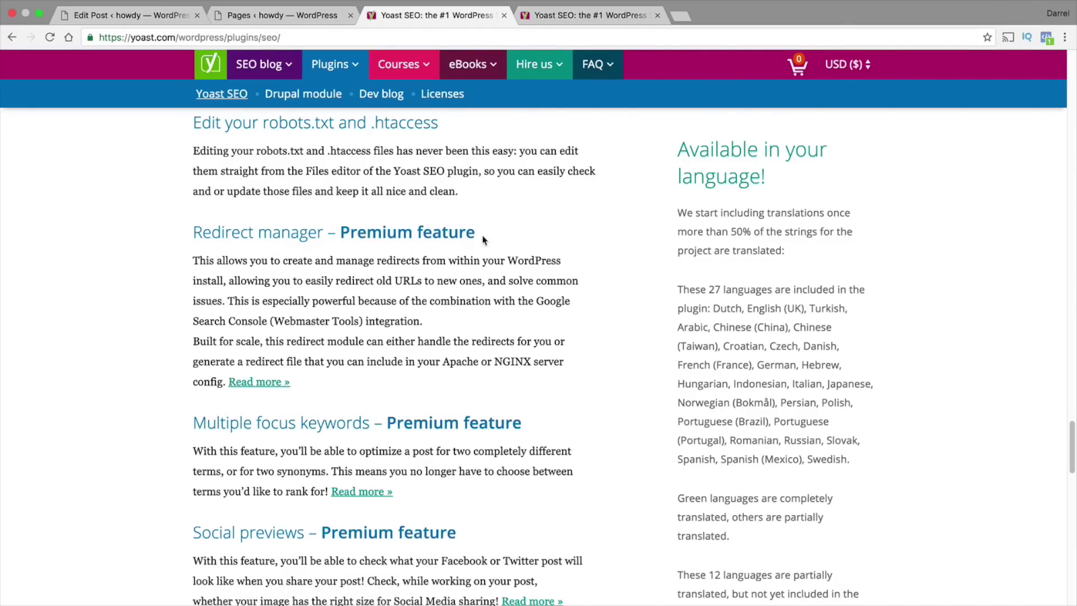
left_click_drag(477, 235, 208, 236)
left_click(209, 234)
Step: On the WordPress Pages list, highlight the Yoast trash notice sentence
left_click(284, 15)
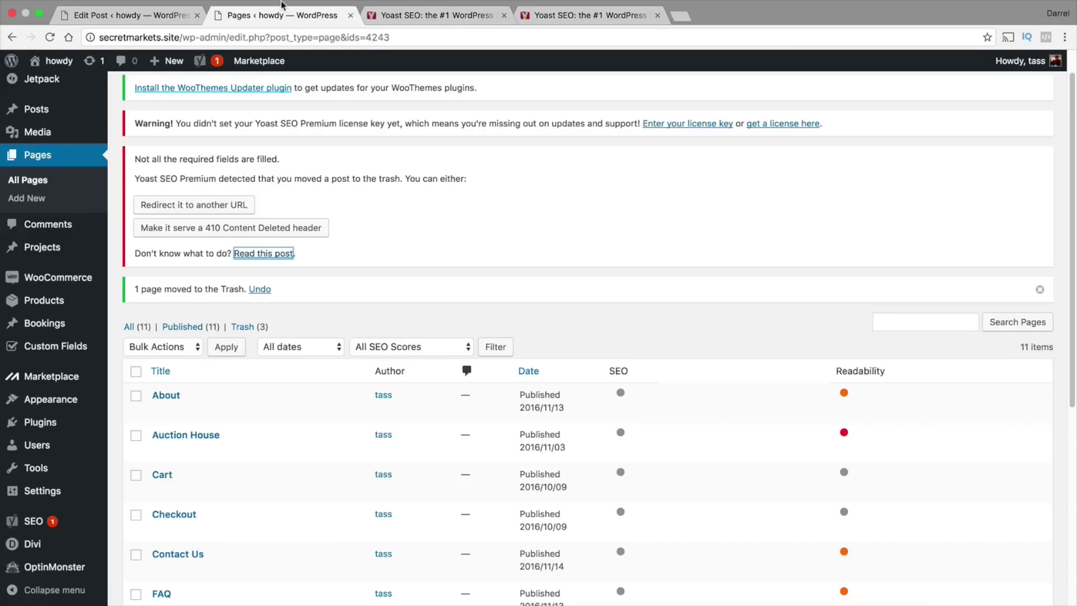
scroll(357, 213, "down", 3)
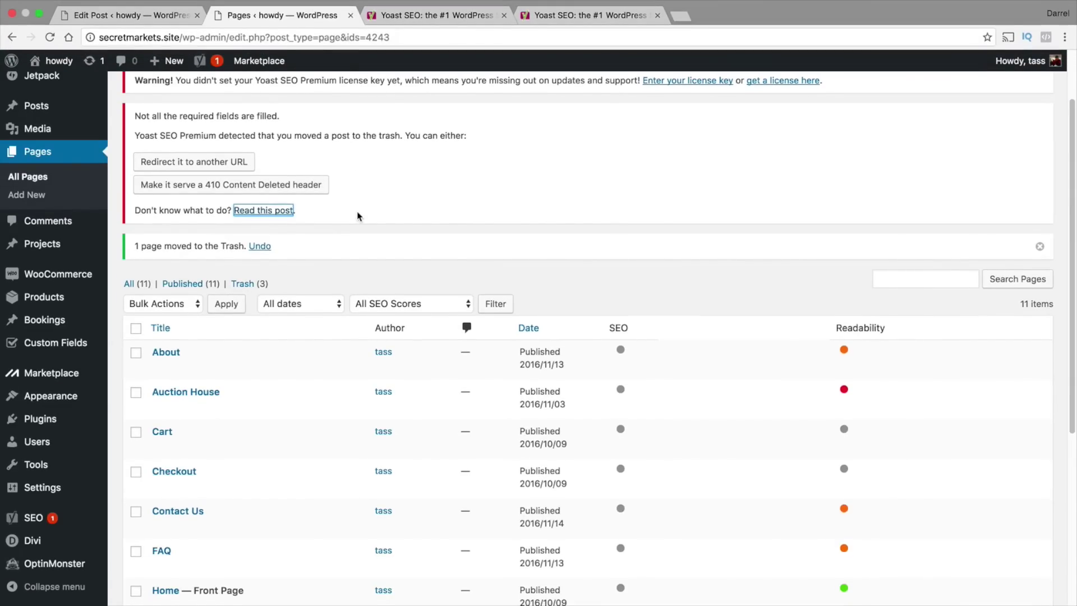
scroll(356, 214, "up", 5)
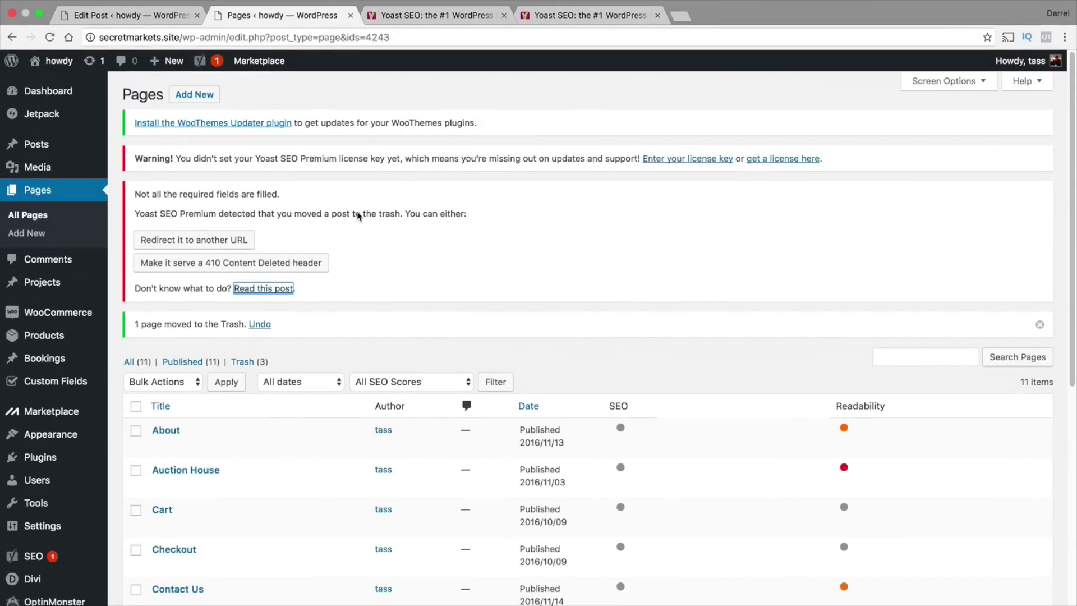
left_click(446, 220)
triple_click(239, 216)
Step: Create a page titled 'Trashy Page' with body text 'sdfsdf' and publish it
left_click(40, 237)
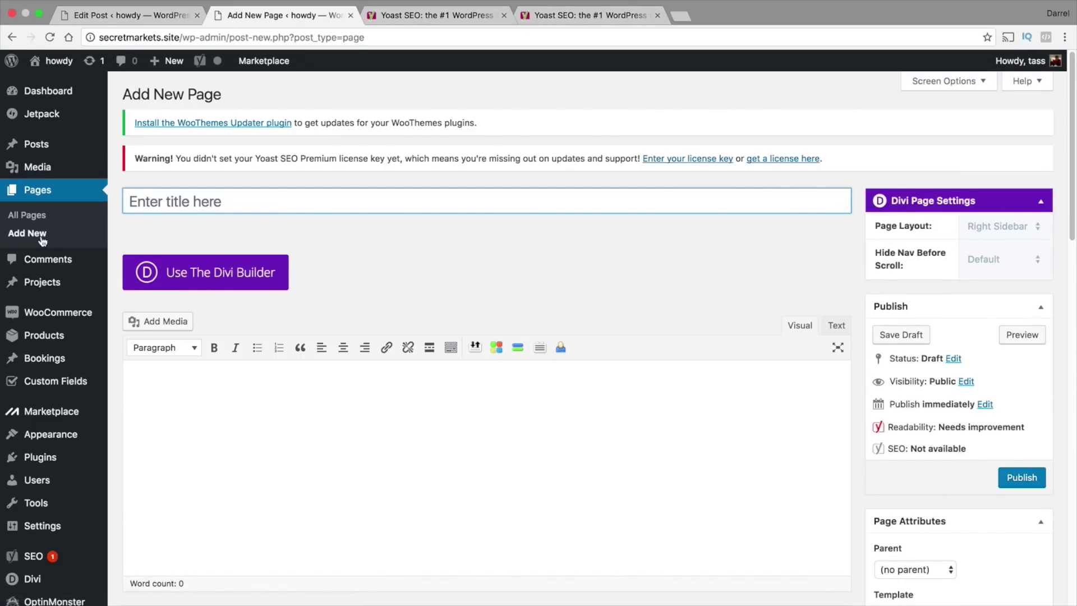
type("Trash")
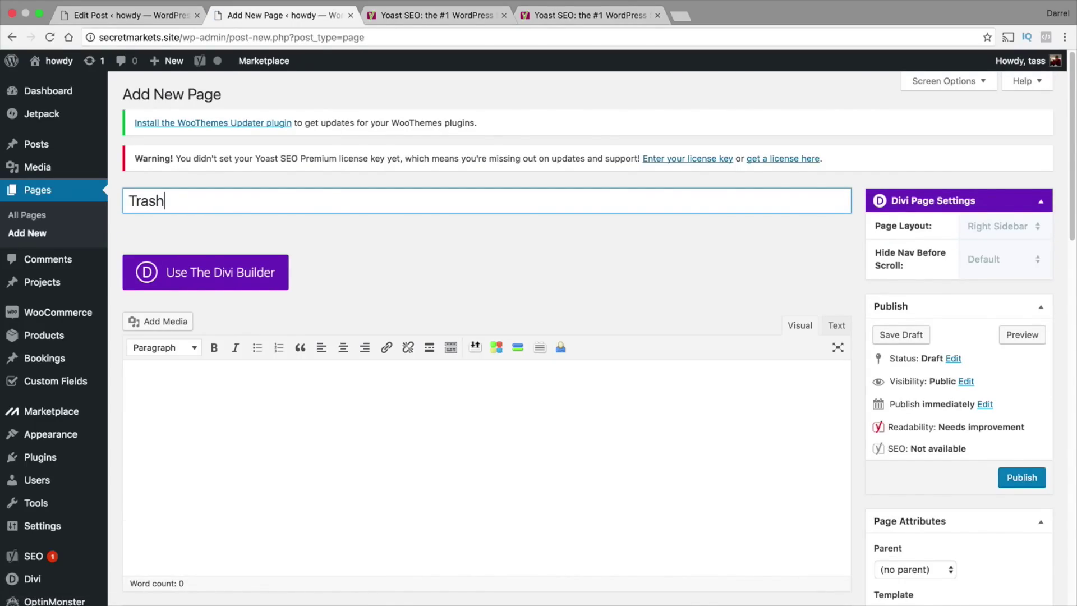
type("yPa")
key("BackSpace")
key("BackSpace")
left_click(245, 212)
type("Page")
left_click(438, 539)
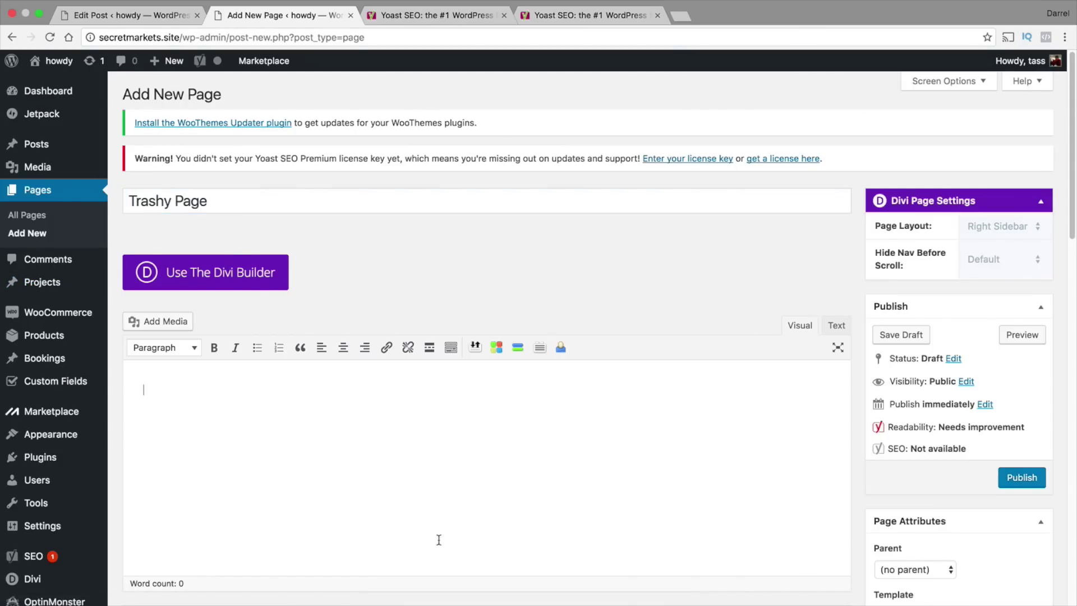
type("sdfsdf")
left_click(1014, 477)
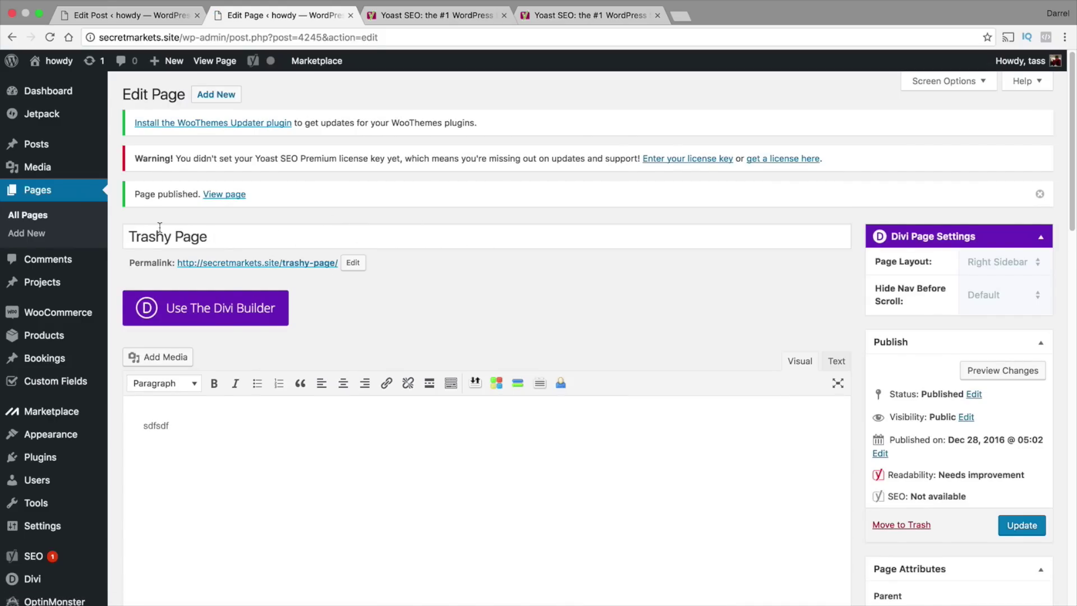
Step: Open Trashy Page from All Pages and move it to the Trash
left_click(41, 214)
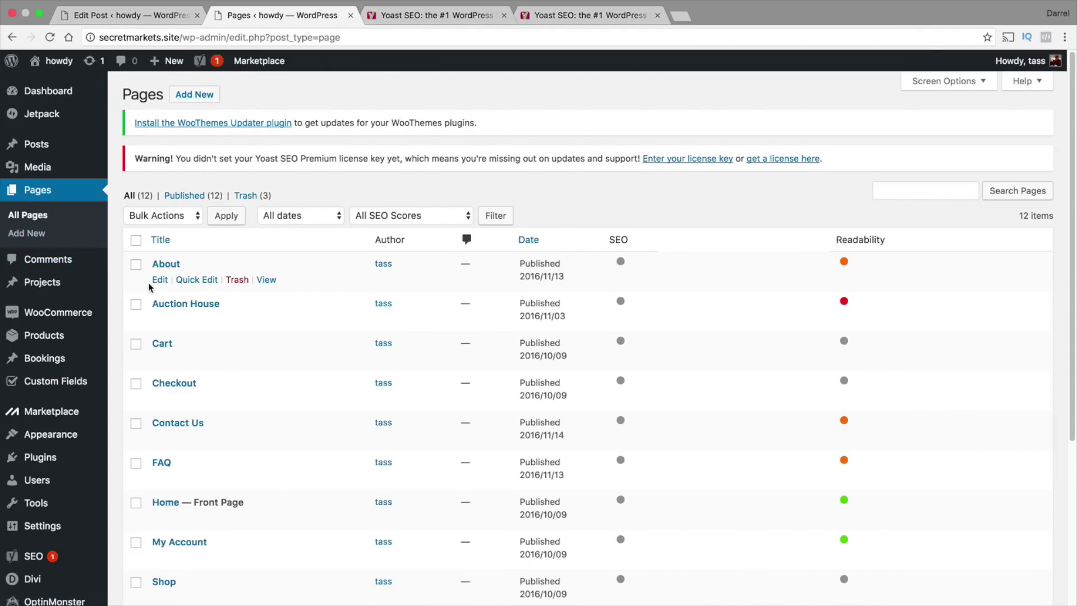
scroll(150, 286, "down", 3)
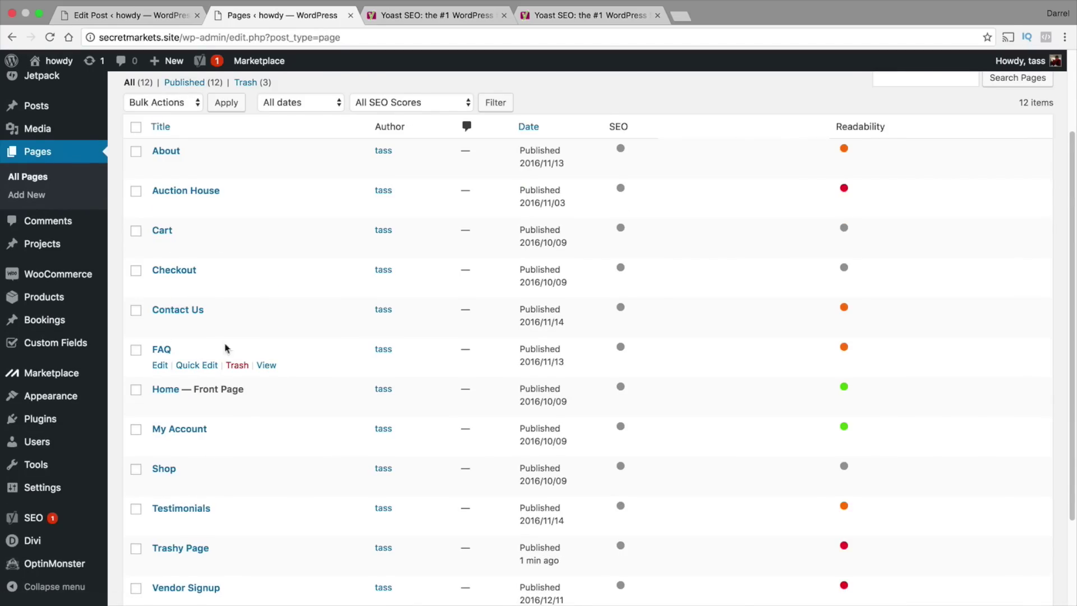
left_click(194, 552)
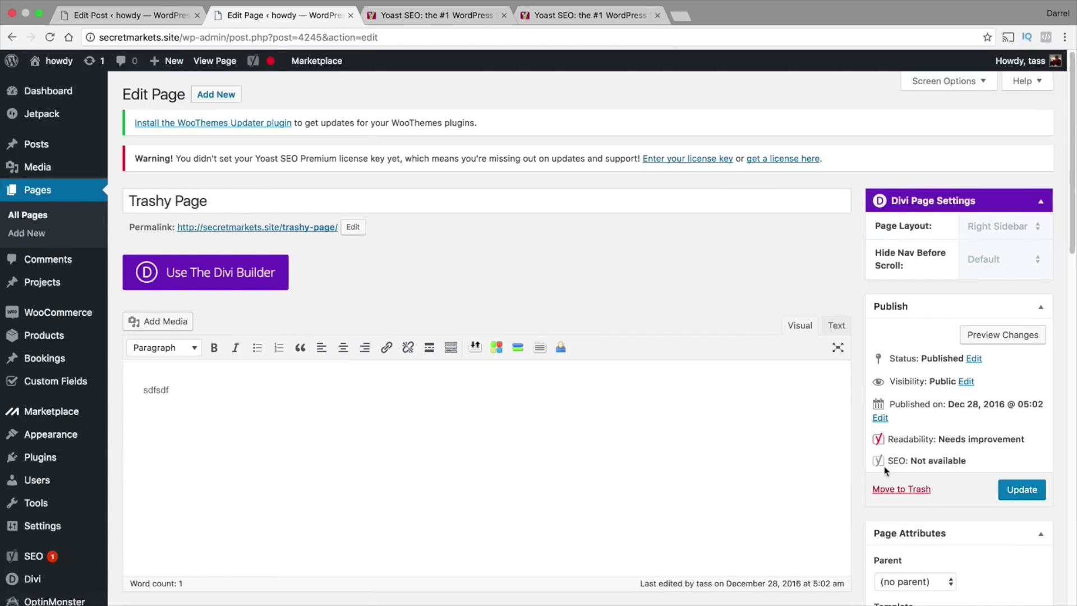
left_click(898, 490)
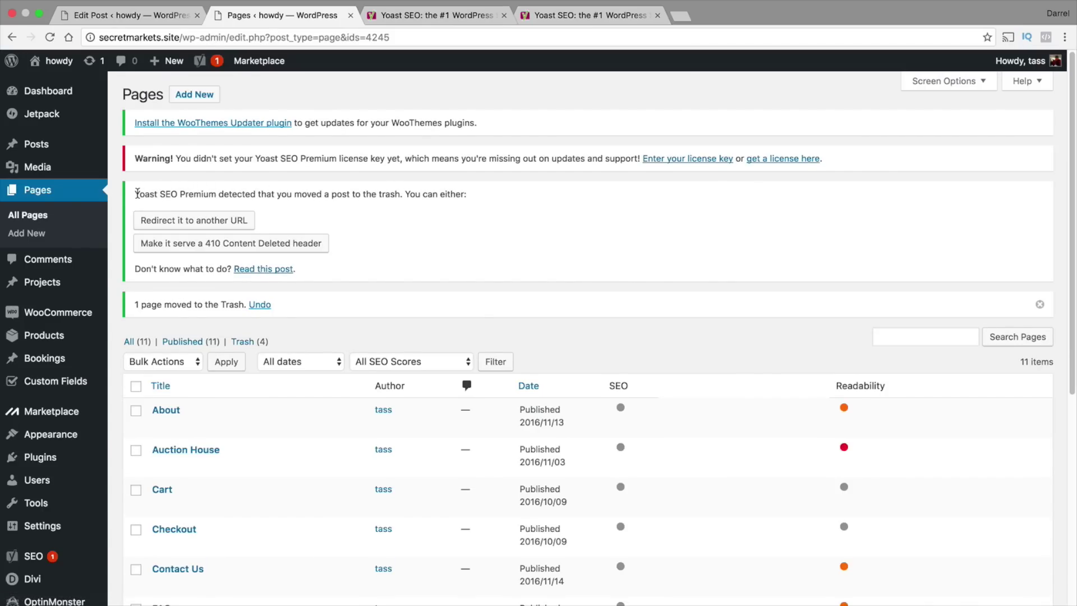
Step: Choose to redirect /trashy-page/ to another URL and focus the empty new-URL field
left_click_drag(139, 194, 465, 195)
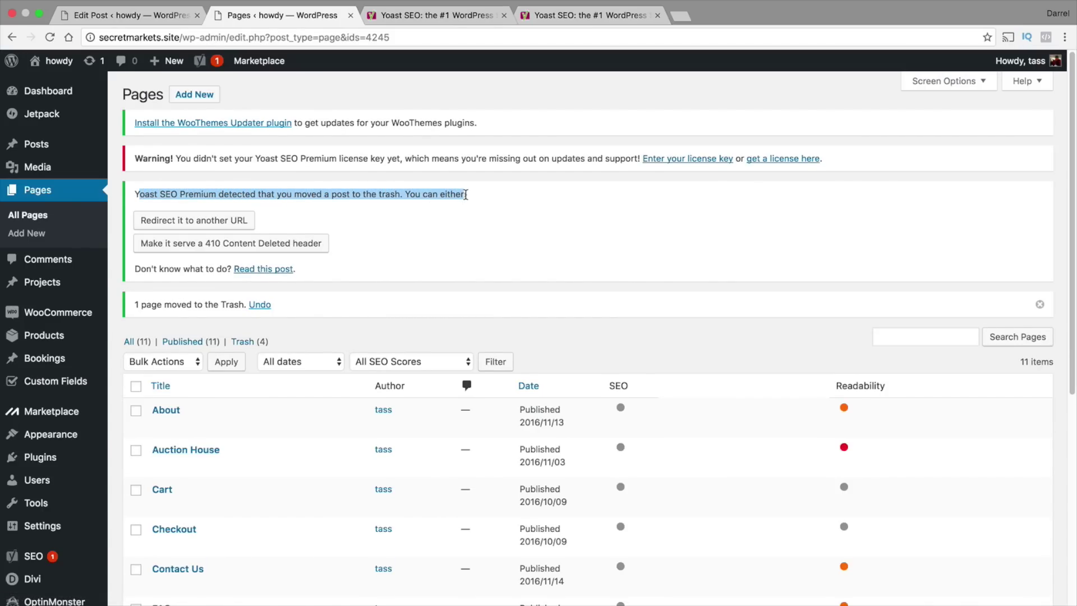
left_click(232, 220)
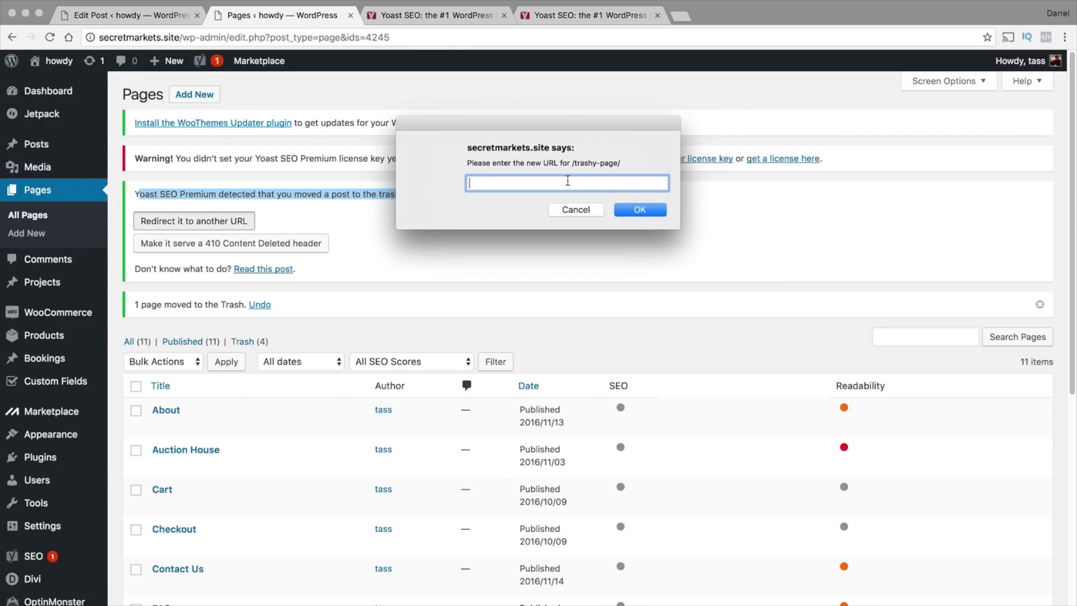
left_click(617, 162)
left_click_drag(617, 163, 571, 163)
left_click(558, 180)
Step: Cancel the redirect prompt, show yoast.com's Redirect manager feature, then return to Pages
left_click(569, 209)
left_click(448, 16)
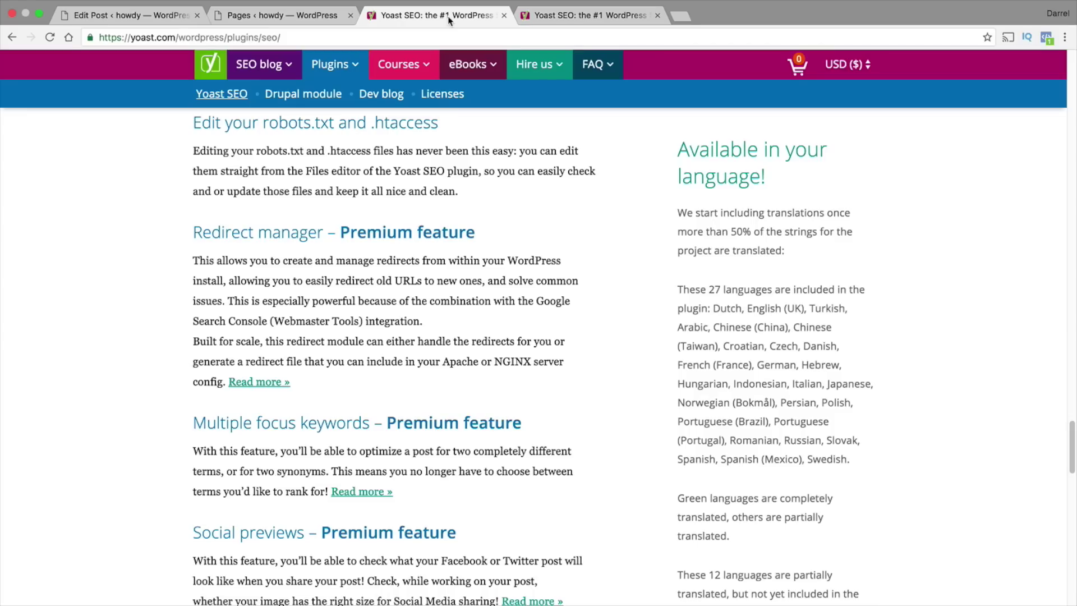
scroll(427, 278, "down", 2)
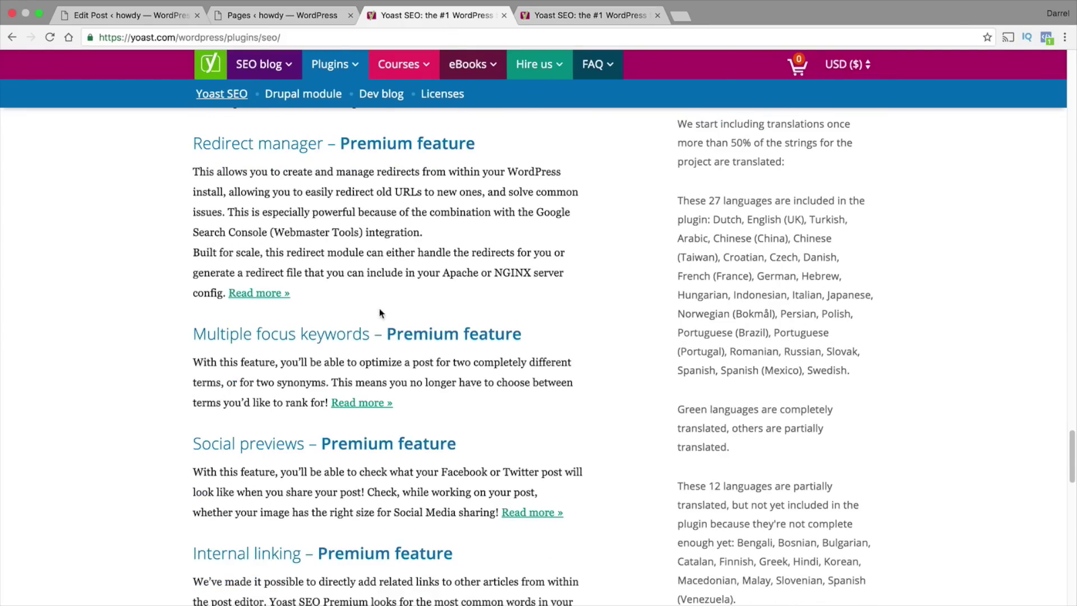
left_click_drag(373, 334, 192, 335)
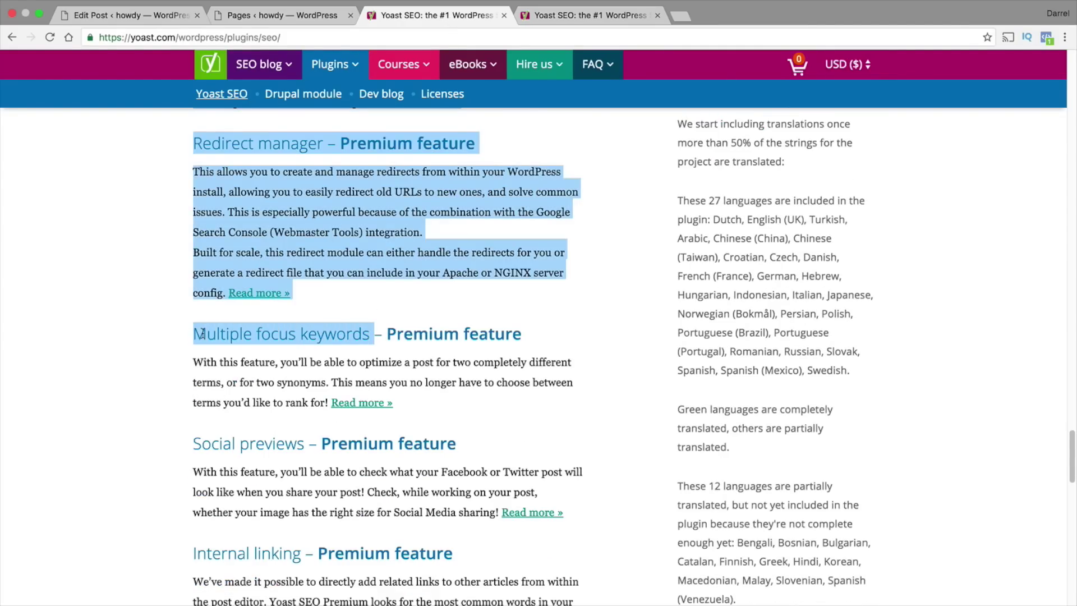
left_click(202, 334)
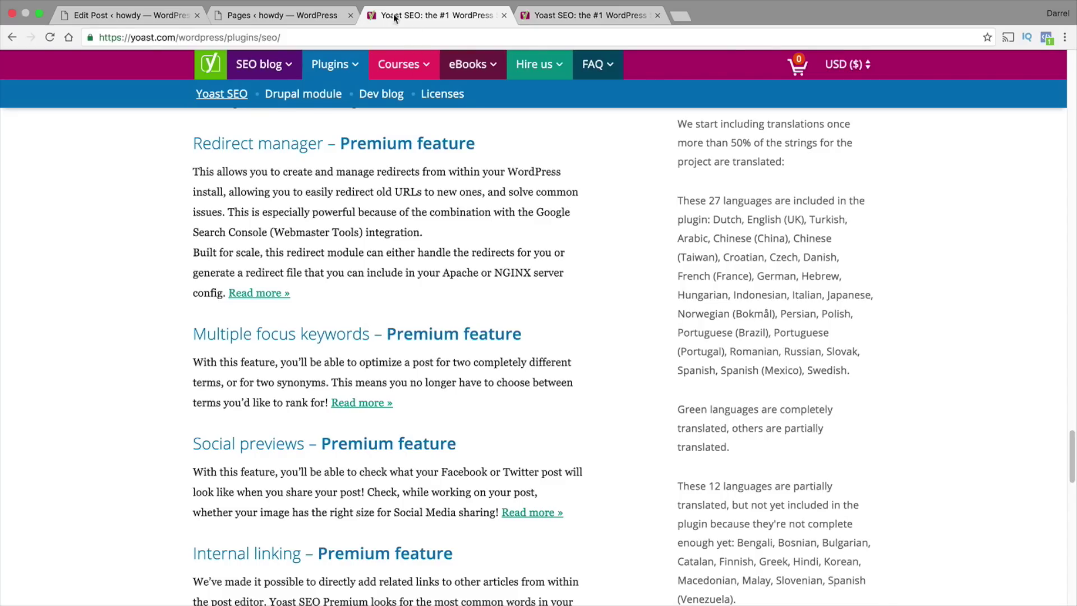
left_click(314, 14)
Step: Open the post 'What are the best clothes for girls' and focus Yoast's Focus keyword field
scroll(318, 246, "down", 3)
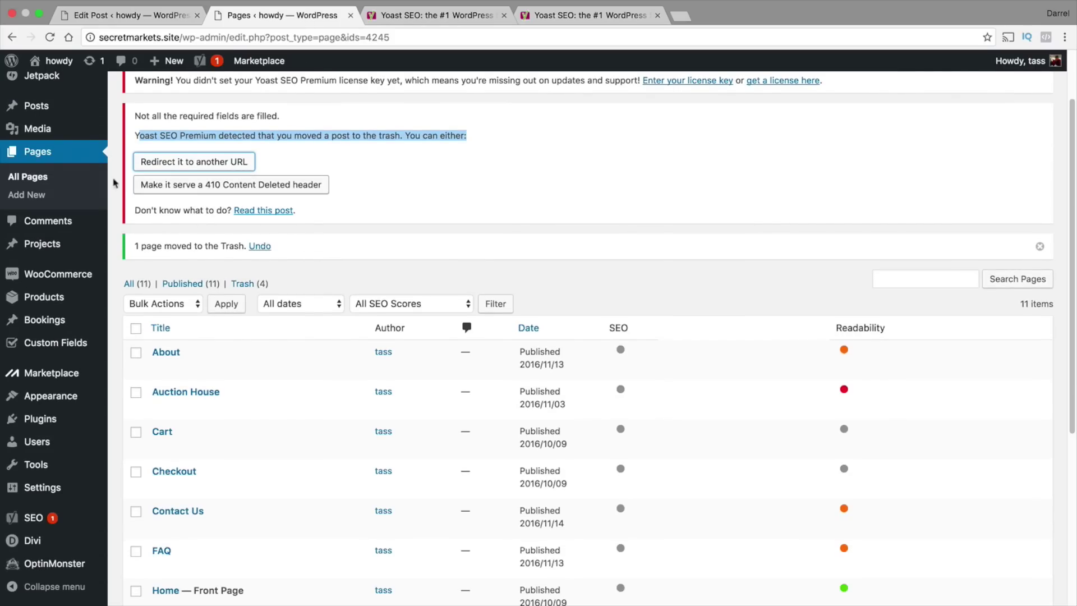
mouse_move(37, 106)
left_click(142, 108)
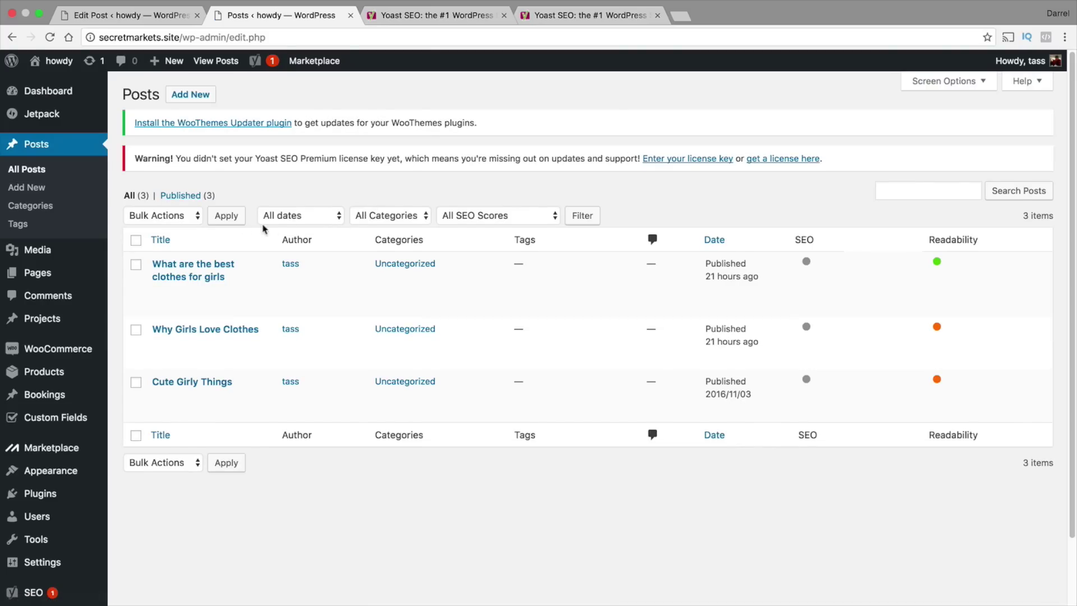
left_click(218, 277)
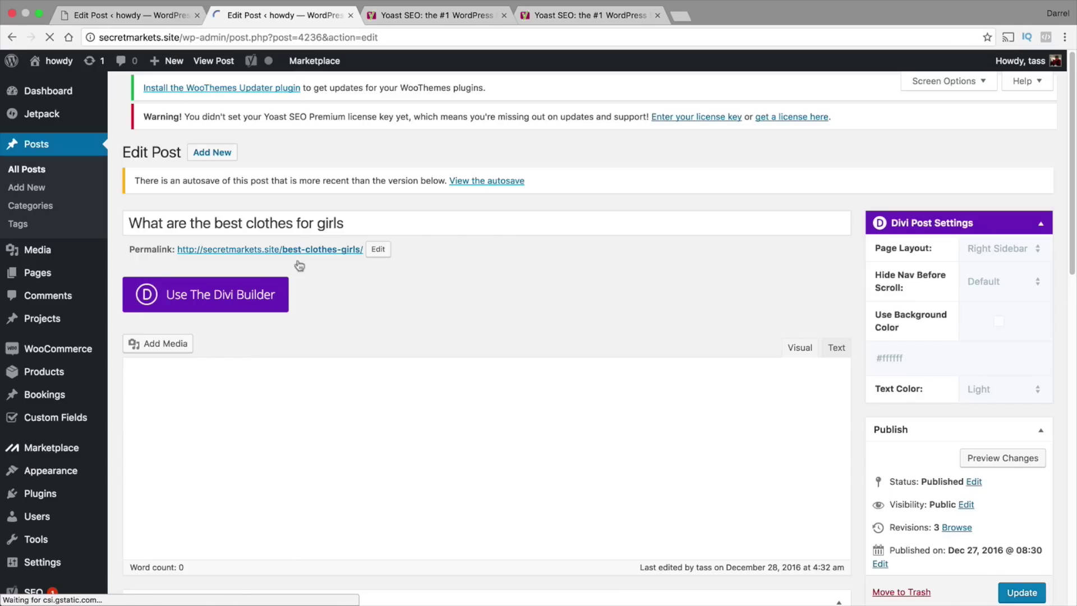
scroll(321, 234, "down", 3)
scroll(323, 230, "down", 6)
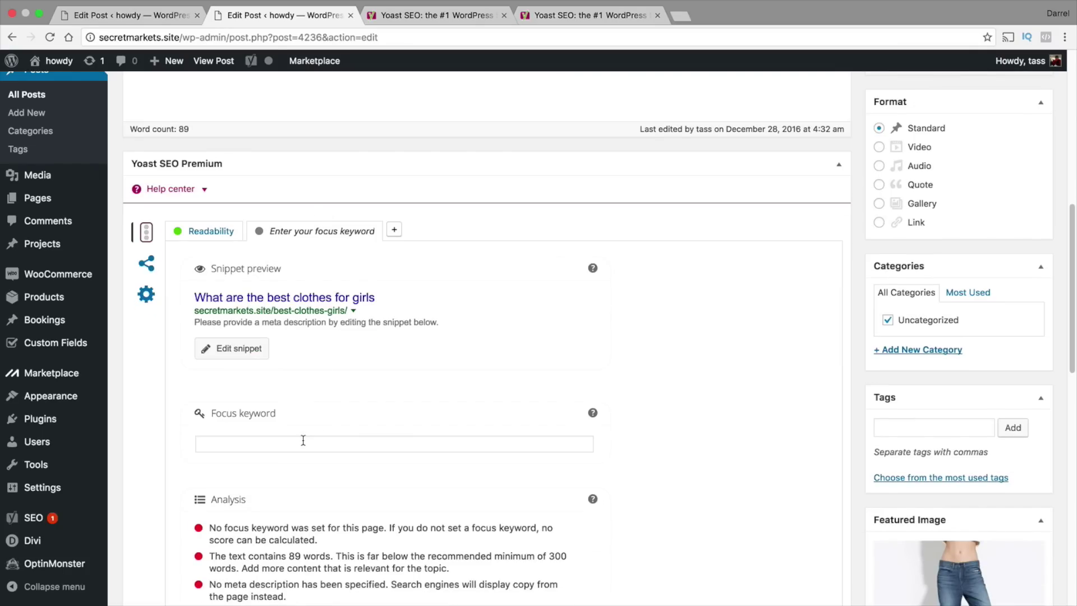
left_click(303, 442)
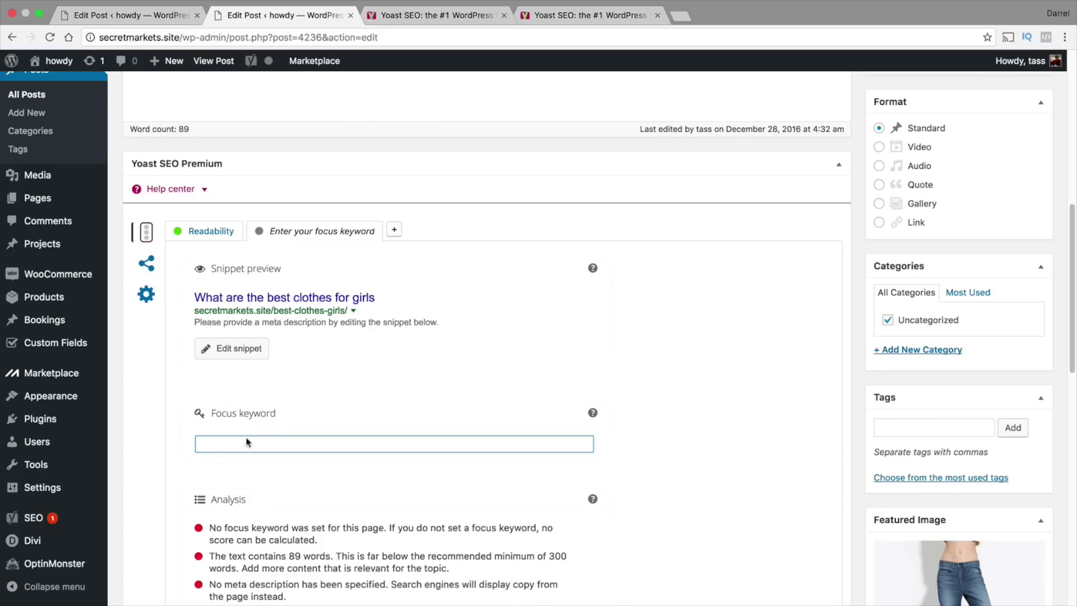
Step: On the yoast.com plugin page, highlight the 'Social previews – Premium feature' heading
left_click(437, 15)
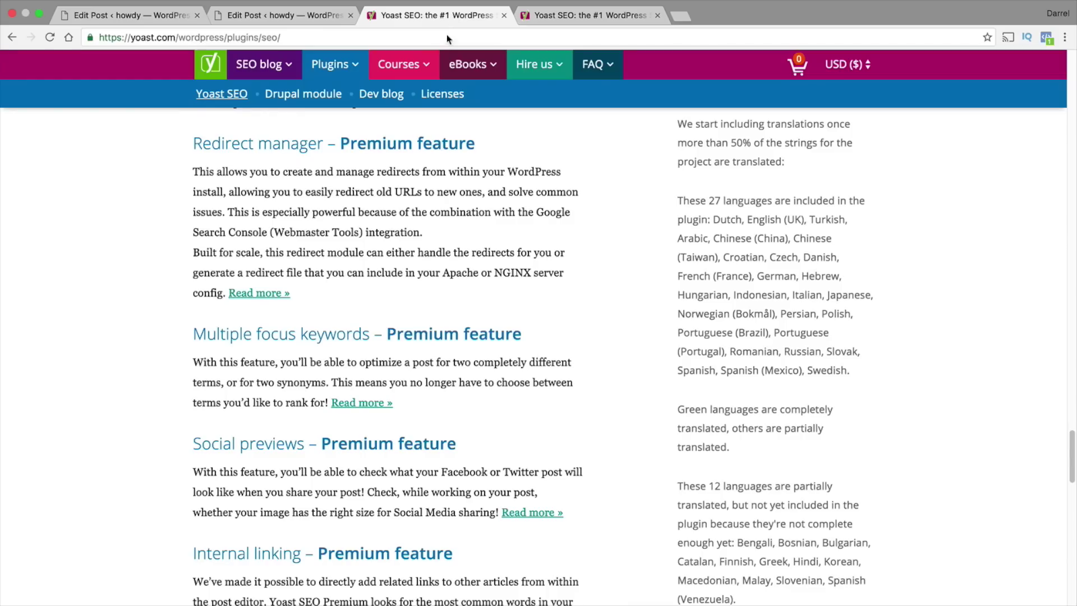
scroll(437, 331, "down", 3)
left_click_drag(472, 365, 181, 355)
left_click(227, 363)
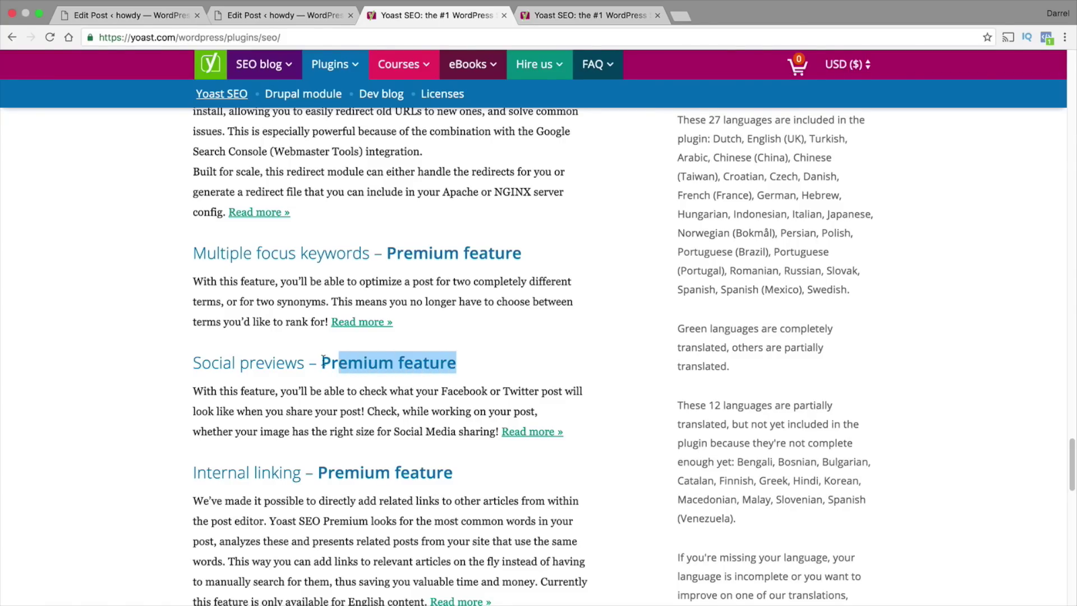
left_click_drag(312, 360, 193, 363)
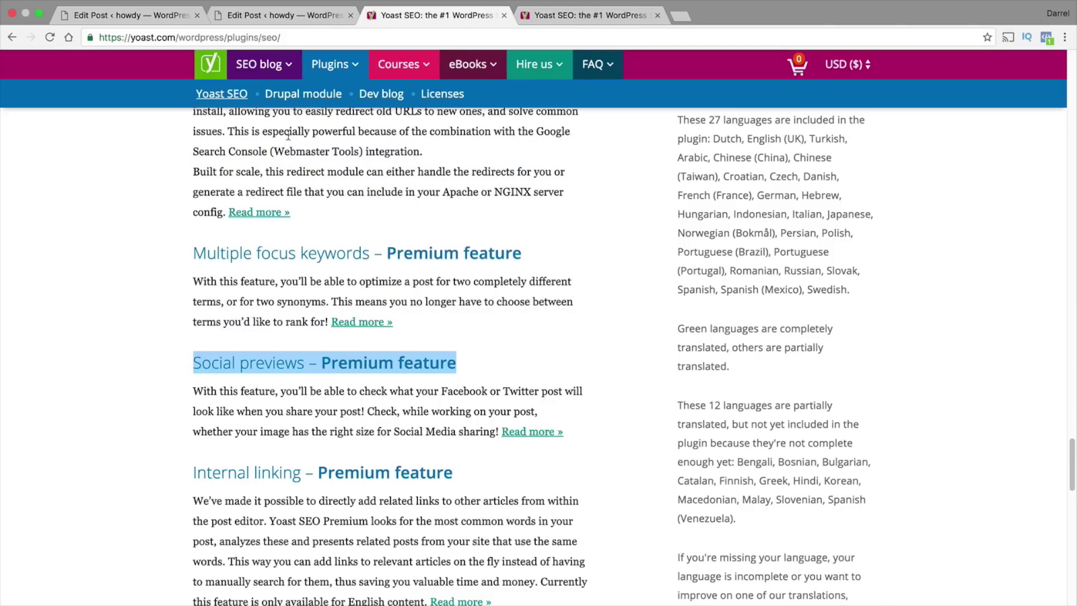
Step: Back in the post editor, highlight the post title to point it out
left_click(318, 17)
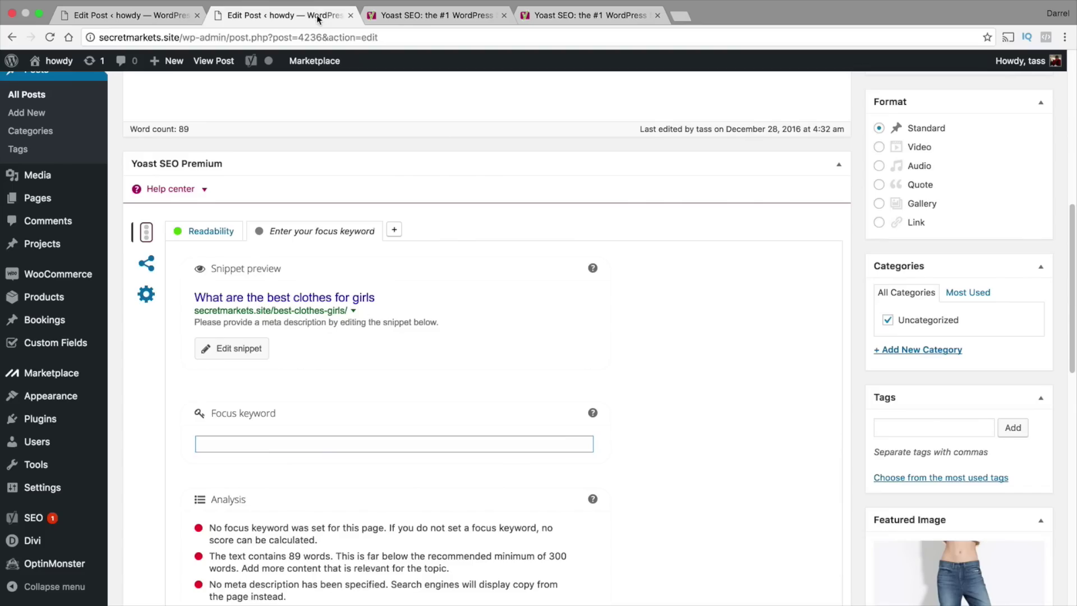
scroll(322, 275, "up", 10)
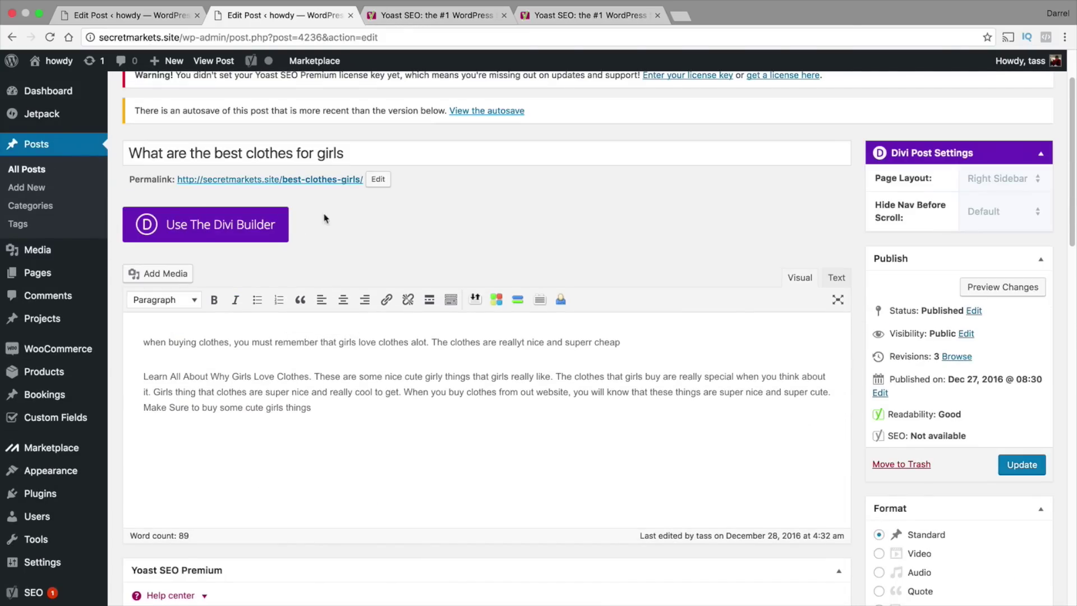
left_click_drag(372, 152, 114, 154)
left_click(230, 409)
scroll(231, 409, "down", 5)
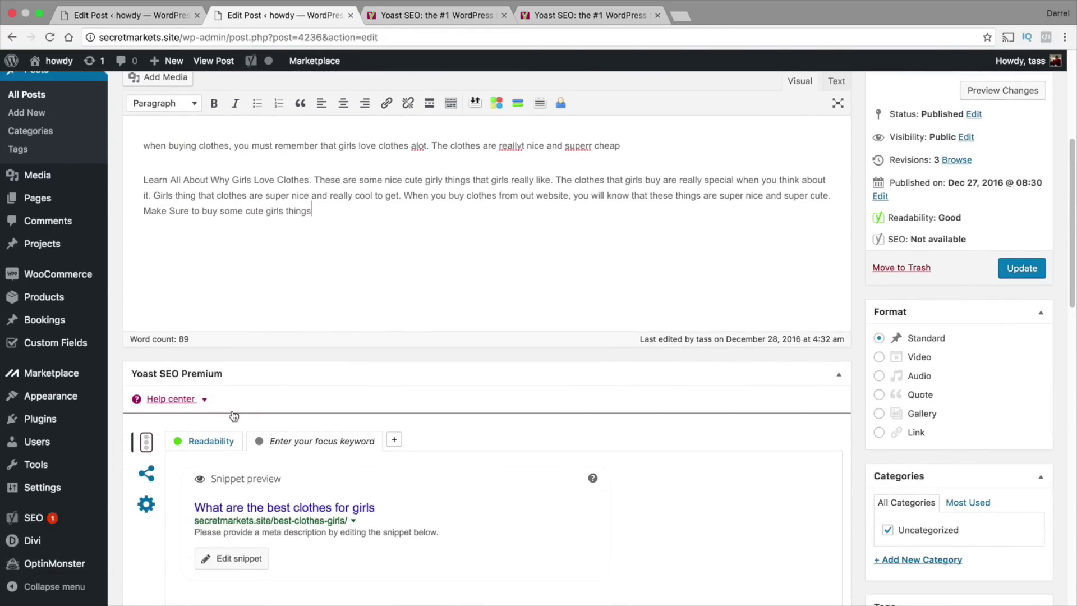
Step: Set the Facebook preview image to landing-page.jpg from the Media Library
left_click(151, 473)
scroll(154, 468, "down", 3)
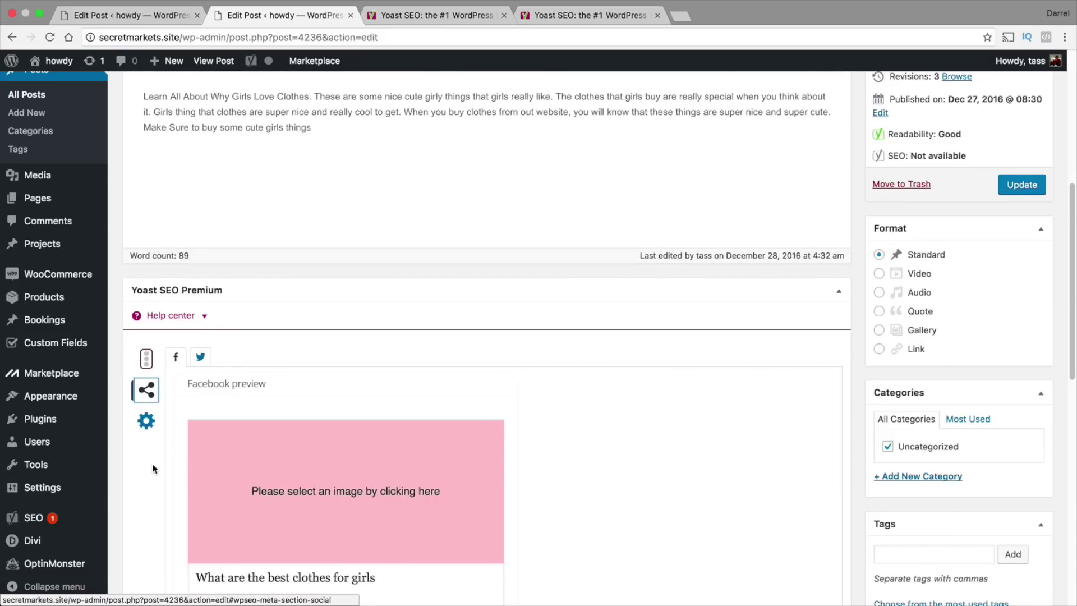
scroll(251, 497, "down", 3)
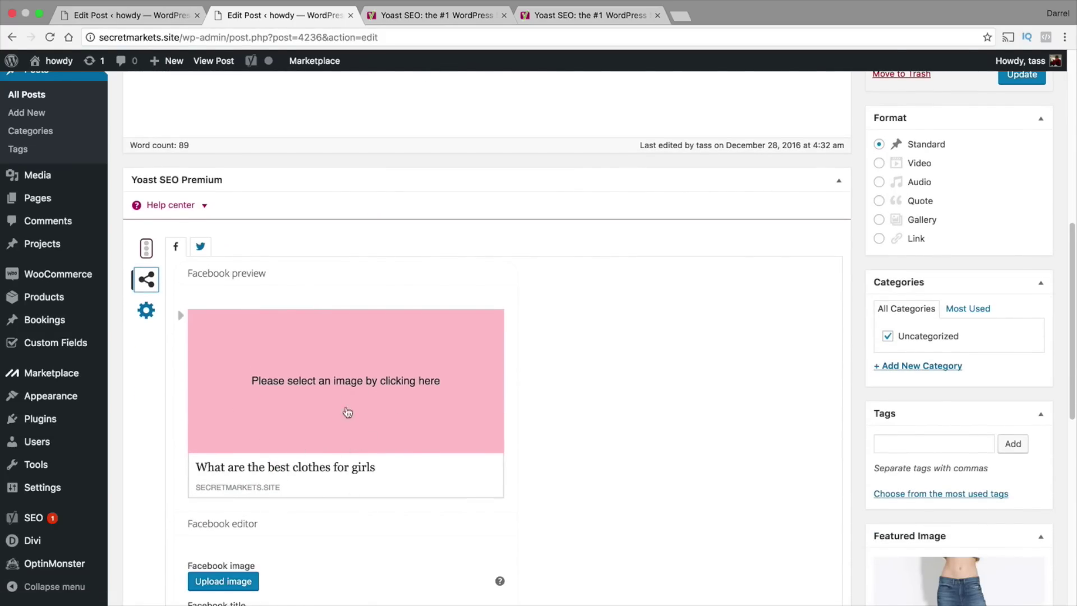
scroll(329, 444, "down", 1)
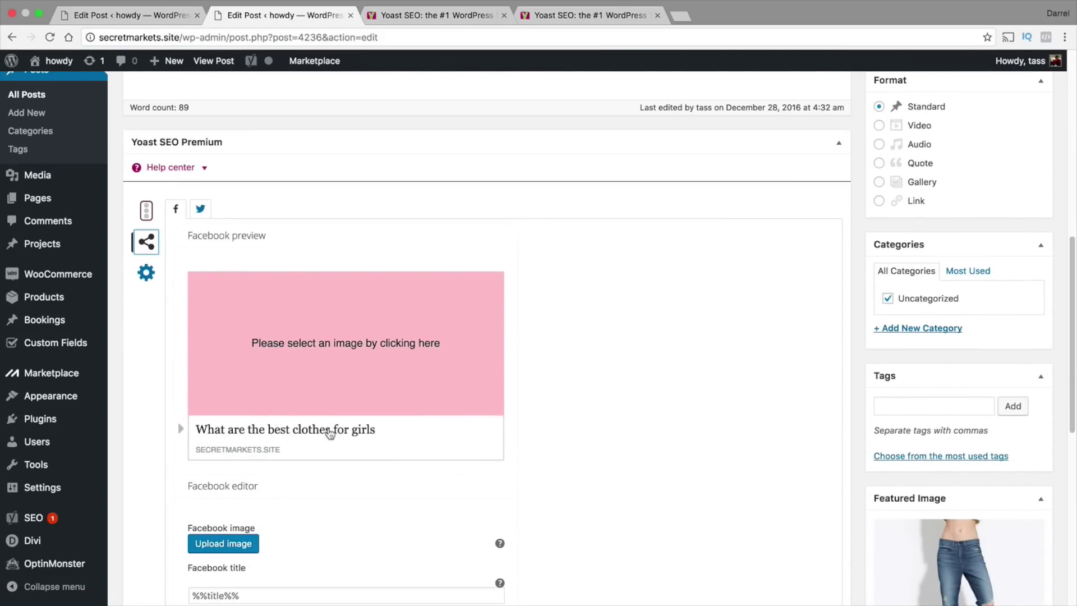
left_click(361, 356)
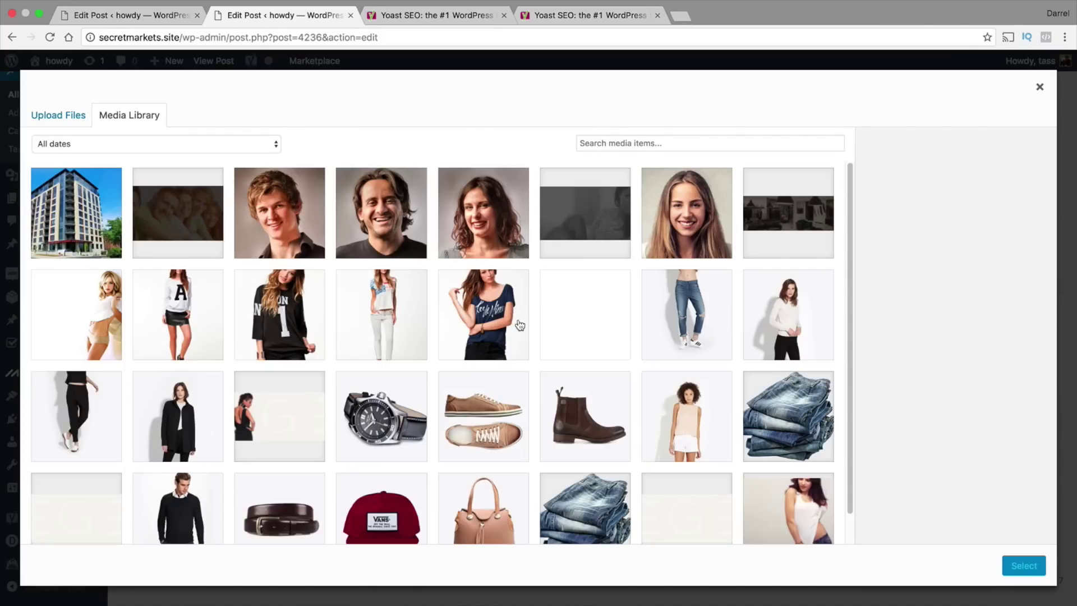
left_click(91, 316)
left_click(1024, 567)
Step: Set the Facebook title 'Welcome To The Cutest Website' and description 'This is the best website'
scroll(570, 418, "down", 1)
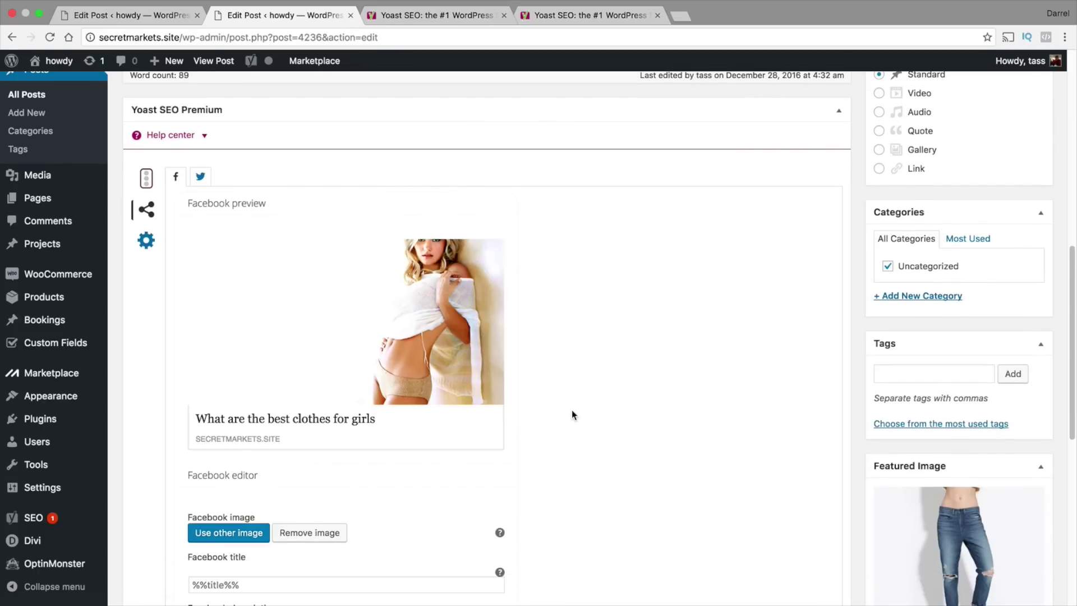
scroll(340, 425, "down", 1)
scroll(340, 485, "down", 1)
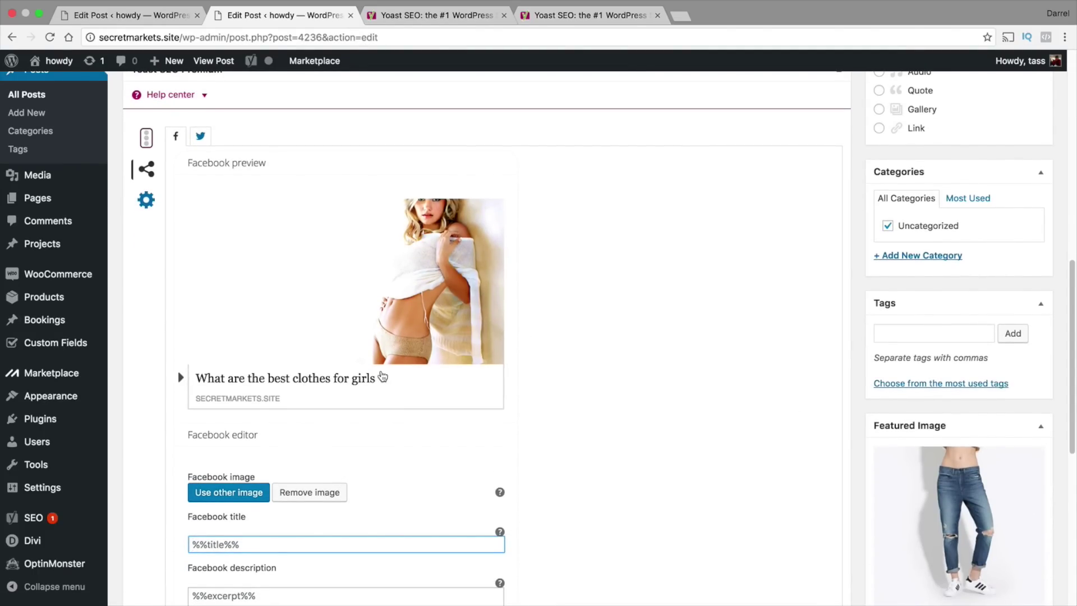
scroll(350, 533, "down", 1)
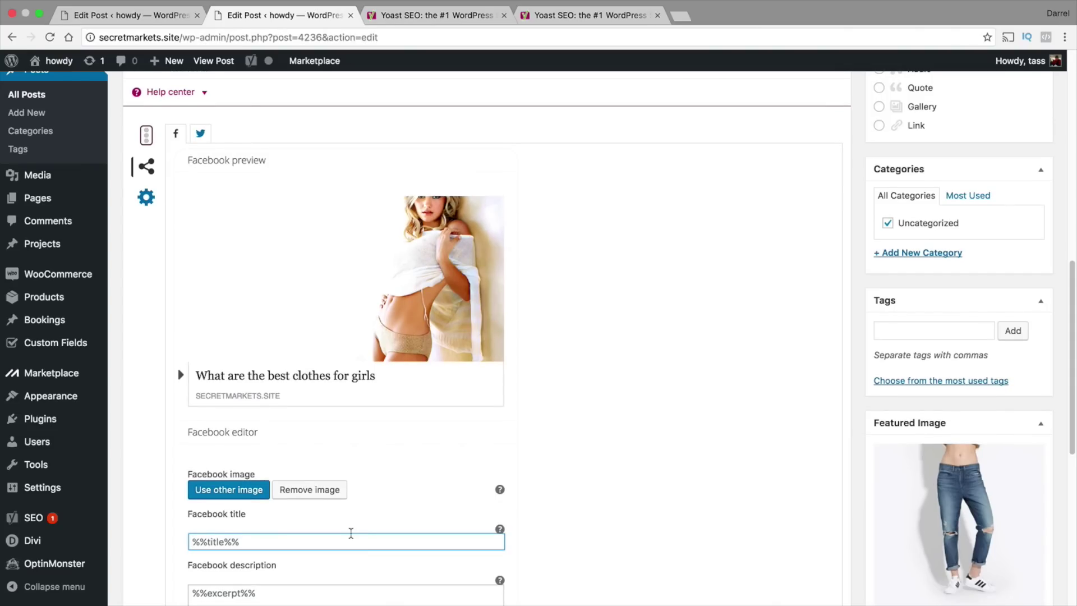
type("Welcome To T")
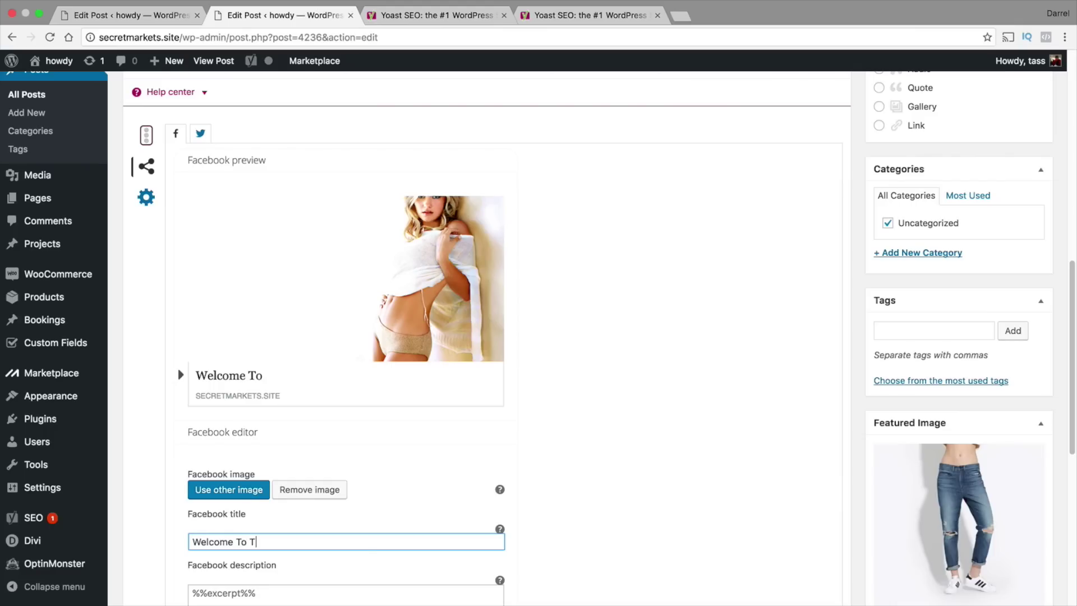
type("he Cutest Website")
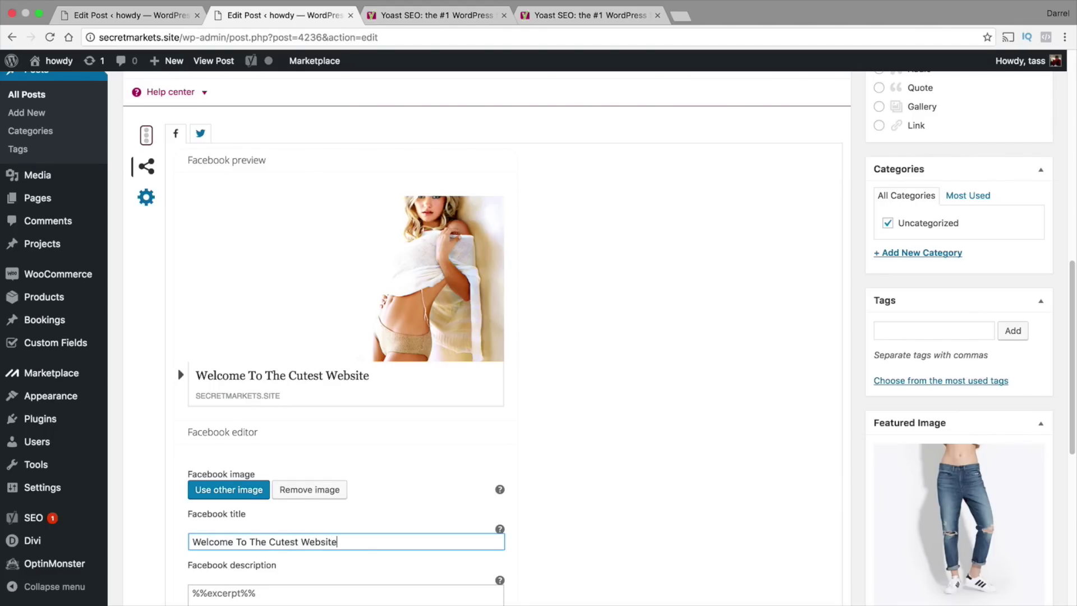
scroll(349, 499, "down", 1)
left_click(347, 553)
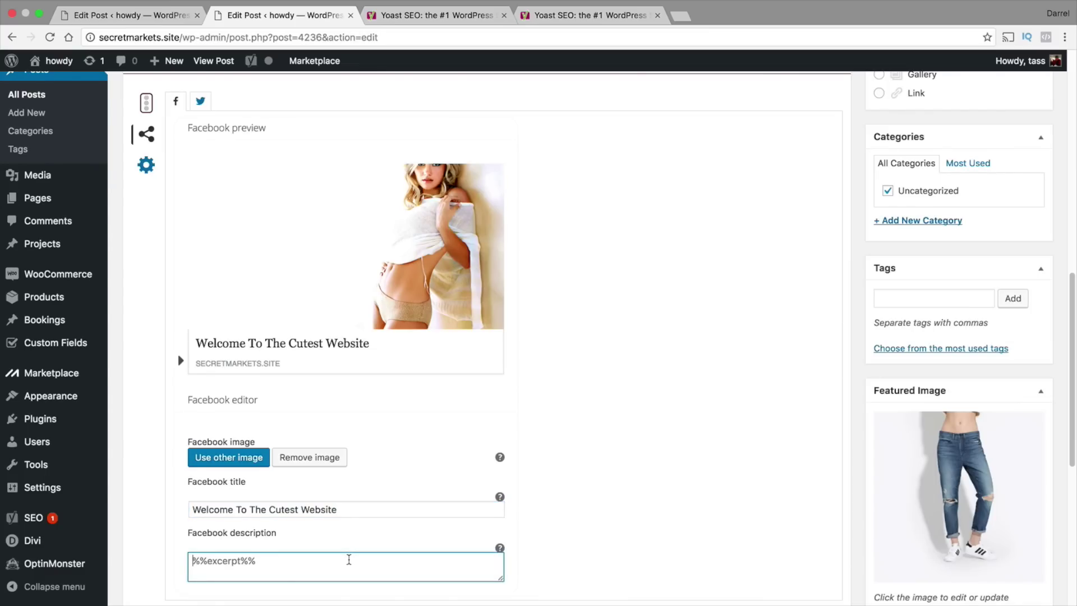
type("This is the bes")
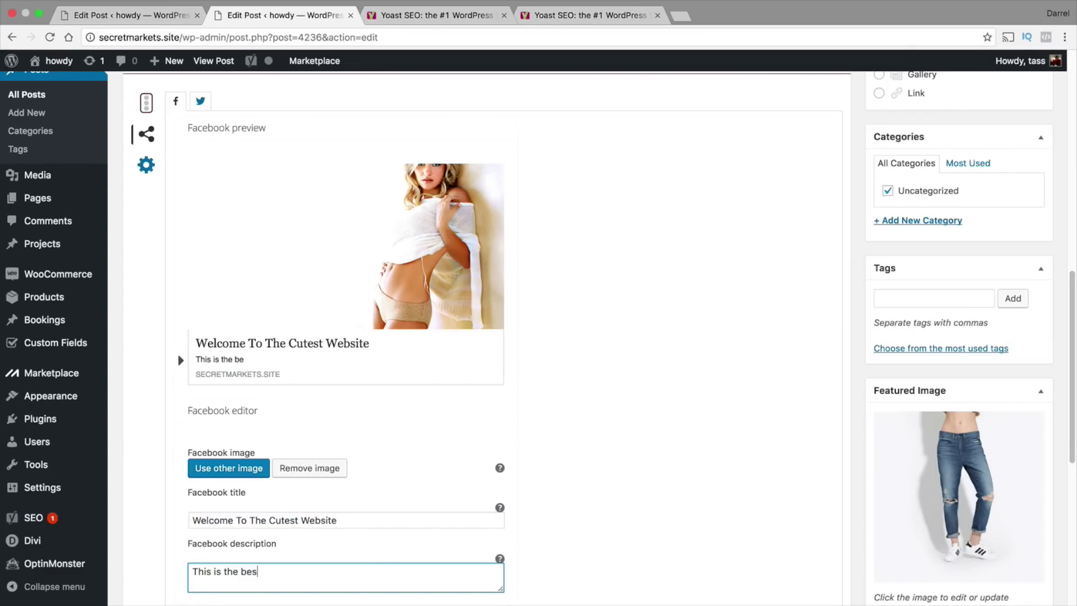
type("t website")
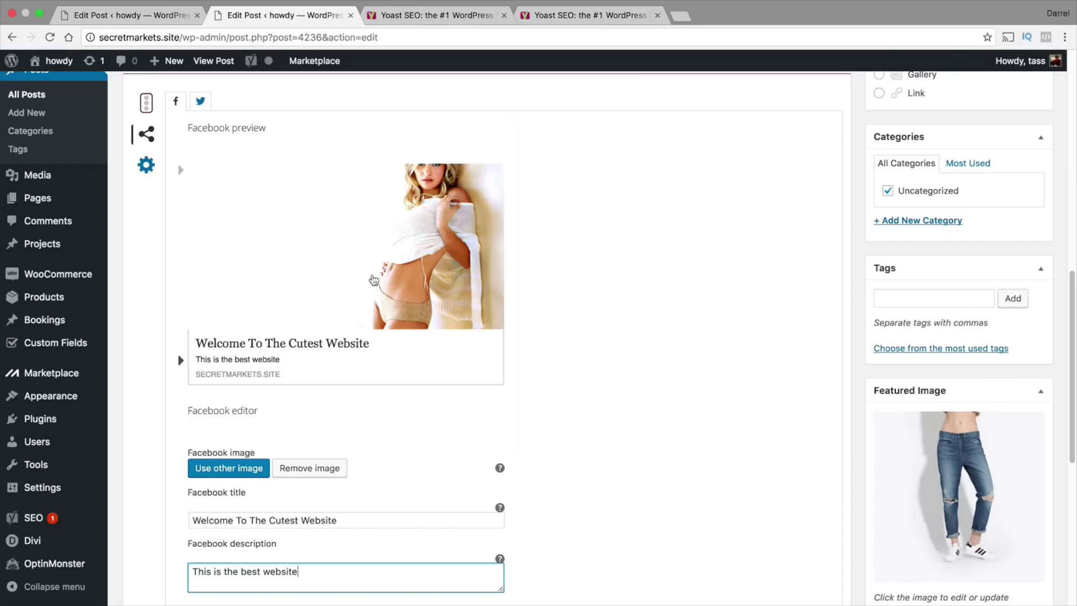
left_click(462, 17)
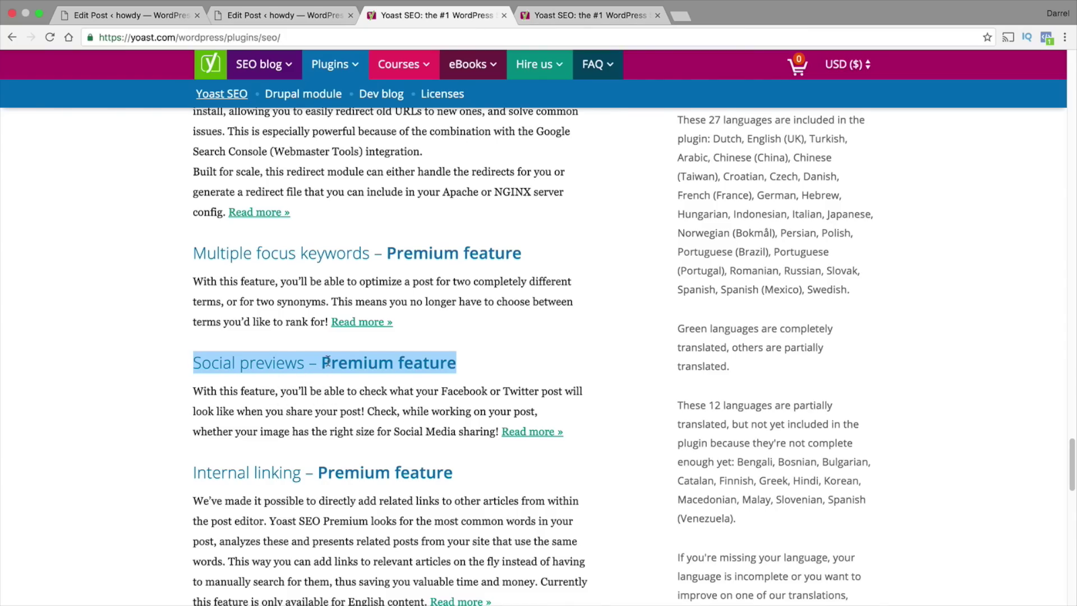
Step: Highlight the 'Internal linking – Premium feature' heading, then return to the post editor
scroll(328, 361, "down", 3)
left_click_drag(466, 396, 193, 393)
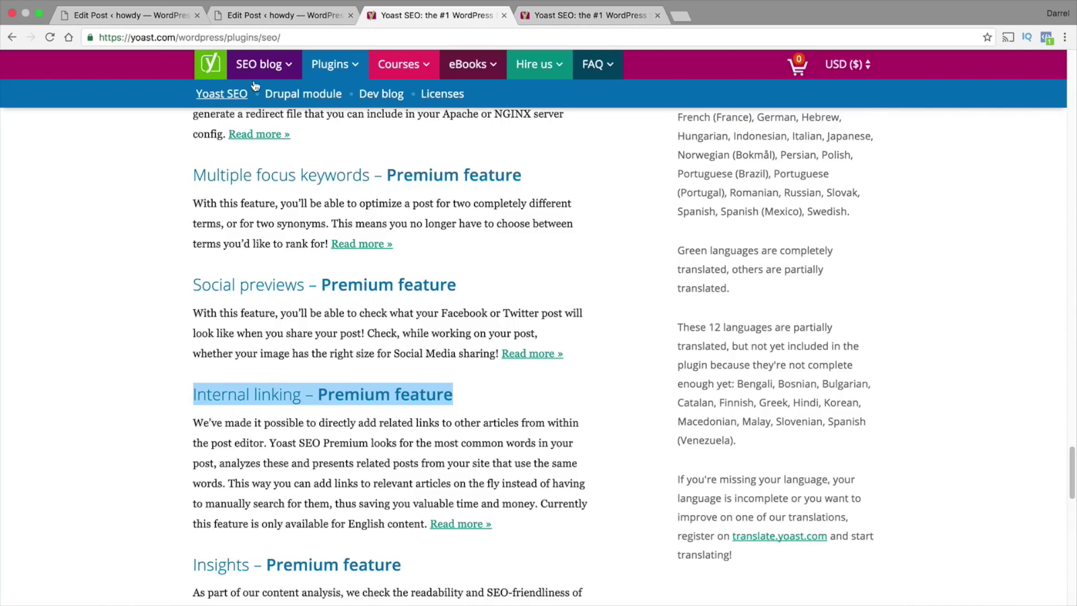
left_click(281, 15)
Step: Reopen the clothes post from All Posts and scroll to Yoast's internal linking suggestions
scroll(340, 279, "up", 3)
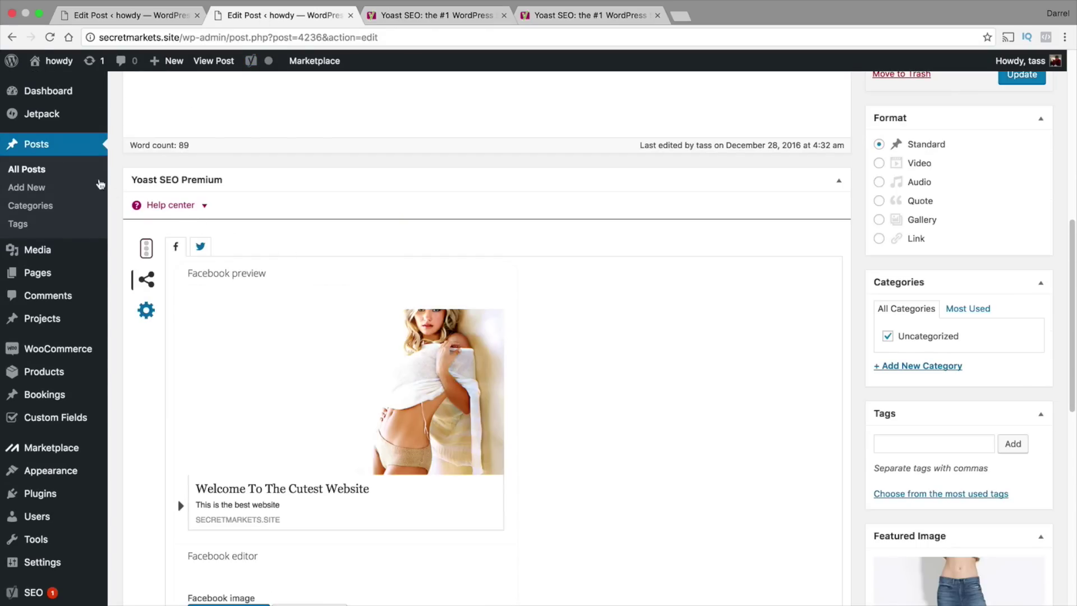
left_click(43, 171)
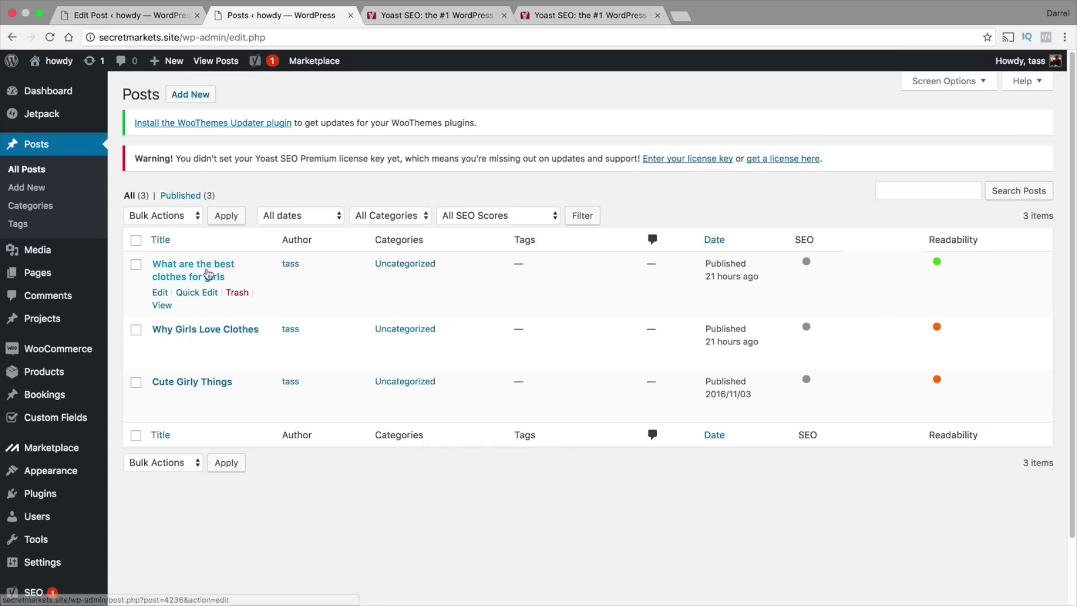
left_click(208, 275)
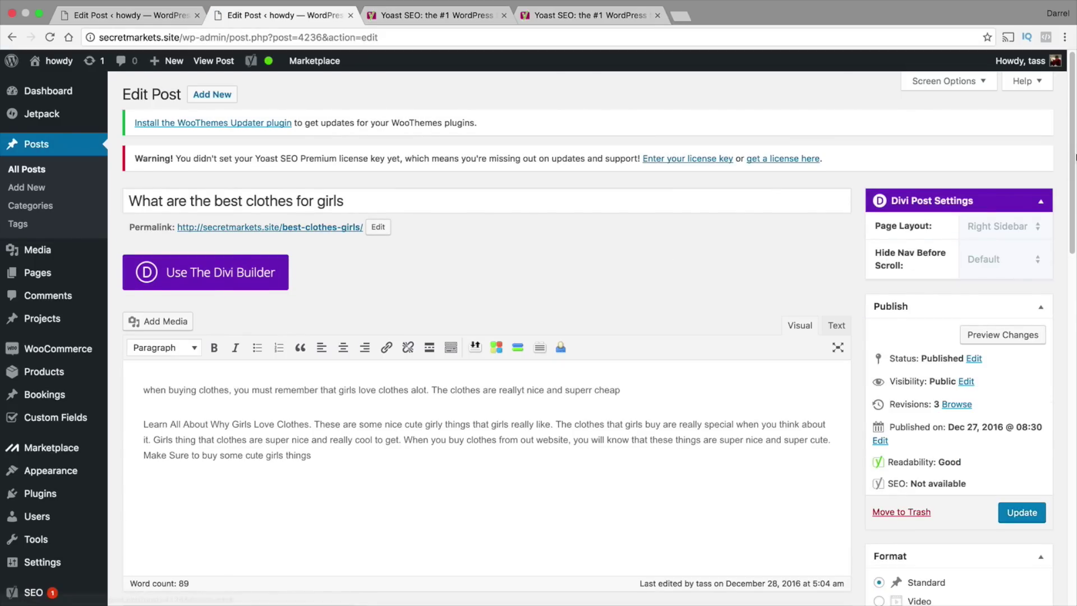
left_click_drag(1074, 154, 1063, 405)
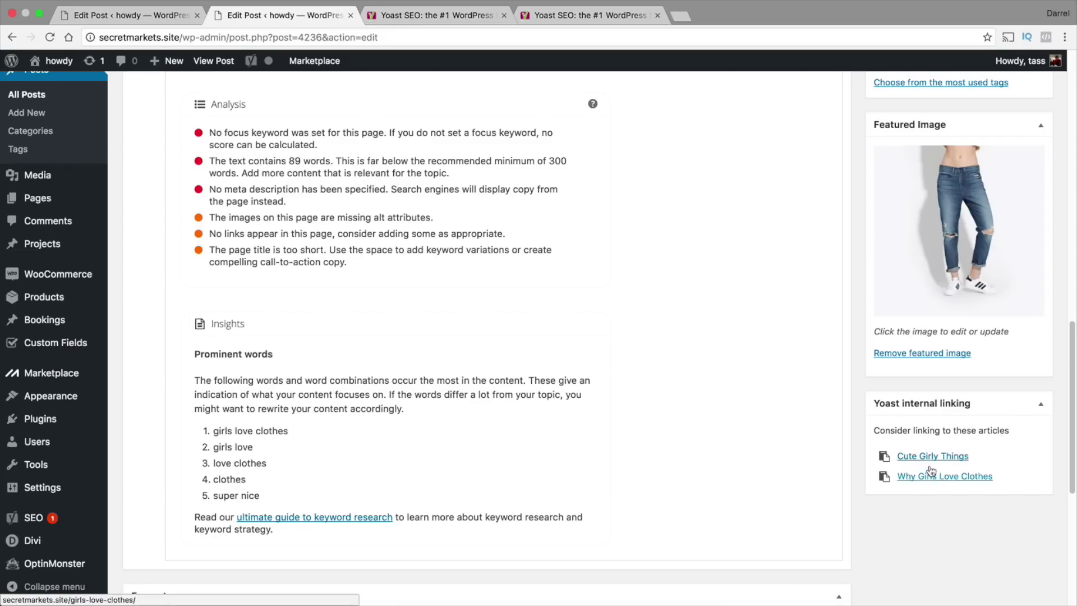
Step: Link the word "things" in the post to the Cute Girly Things article
left_click(884, 458)
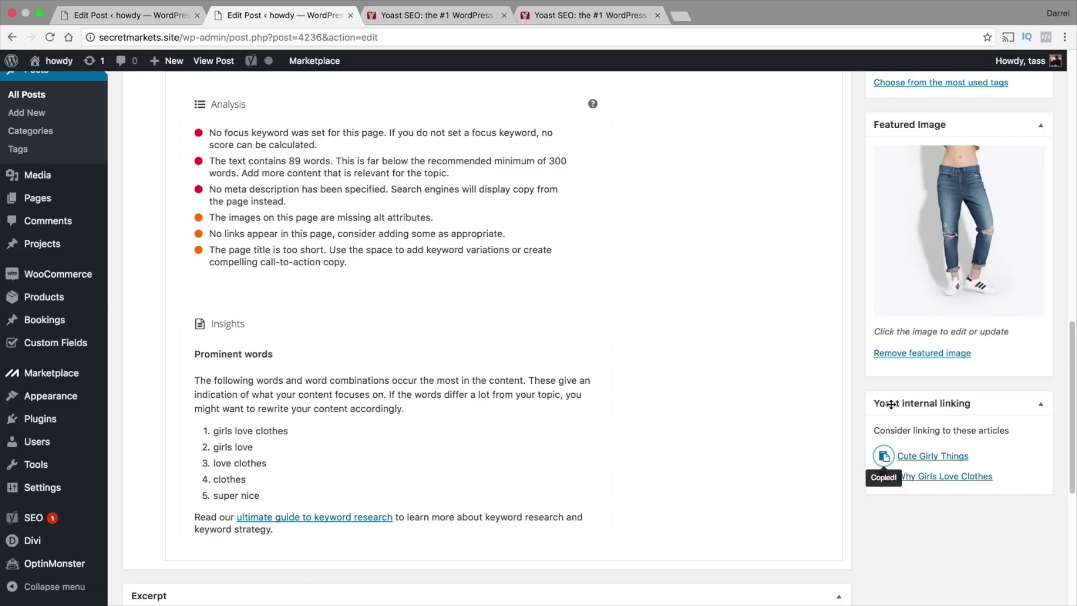
scroll(866, 339, "up", 5)
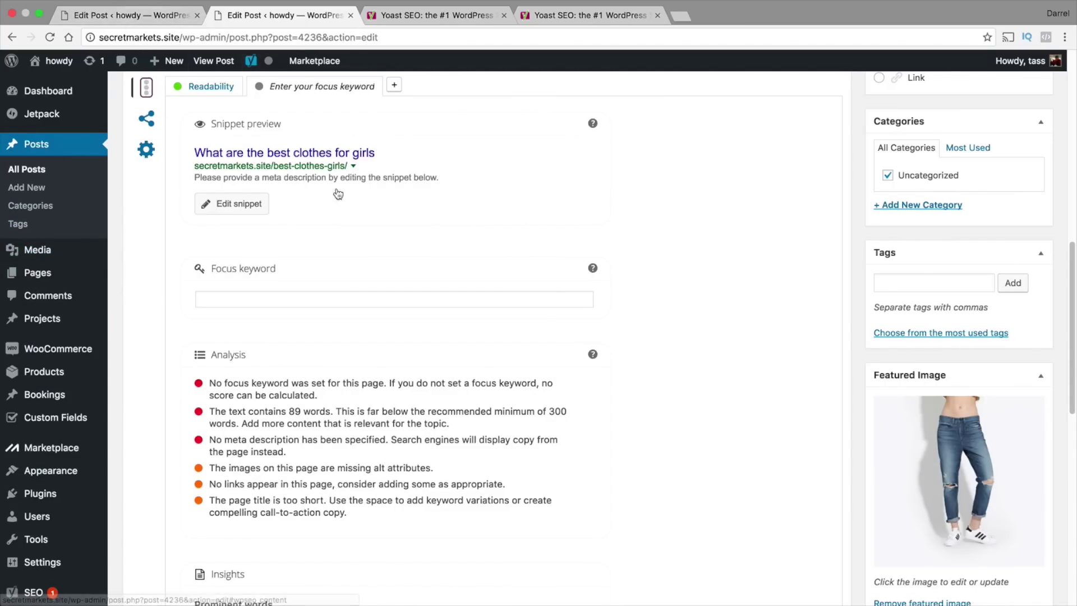
scroll(314, 362, "up", 10)
right_click(300, 367)
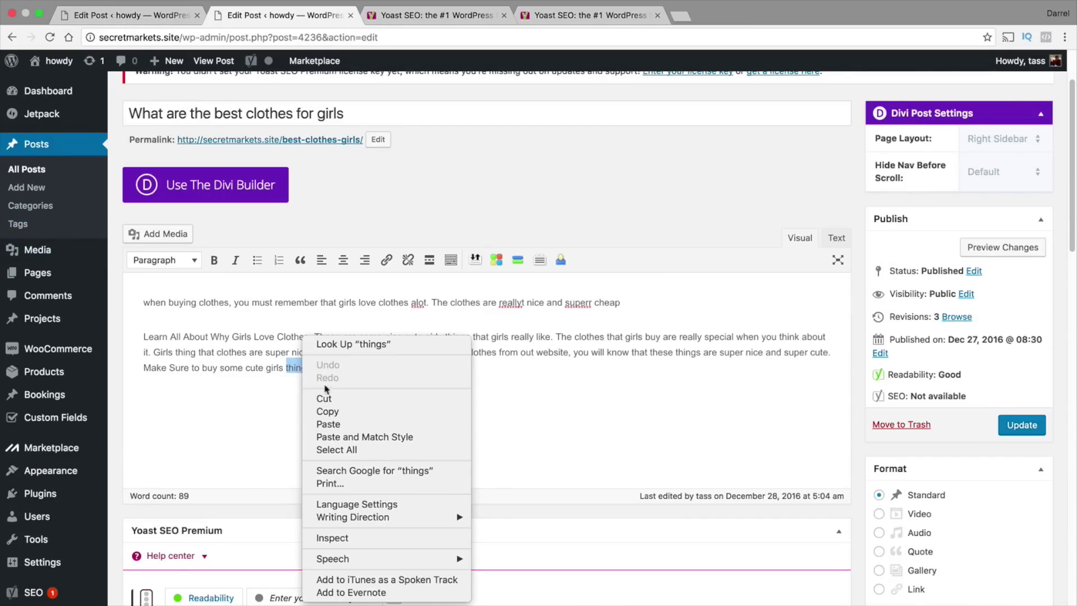
left_click(326, 422)
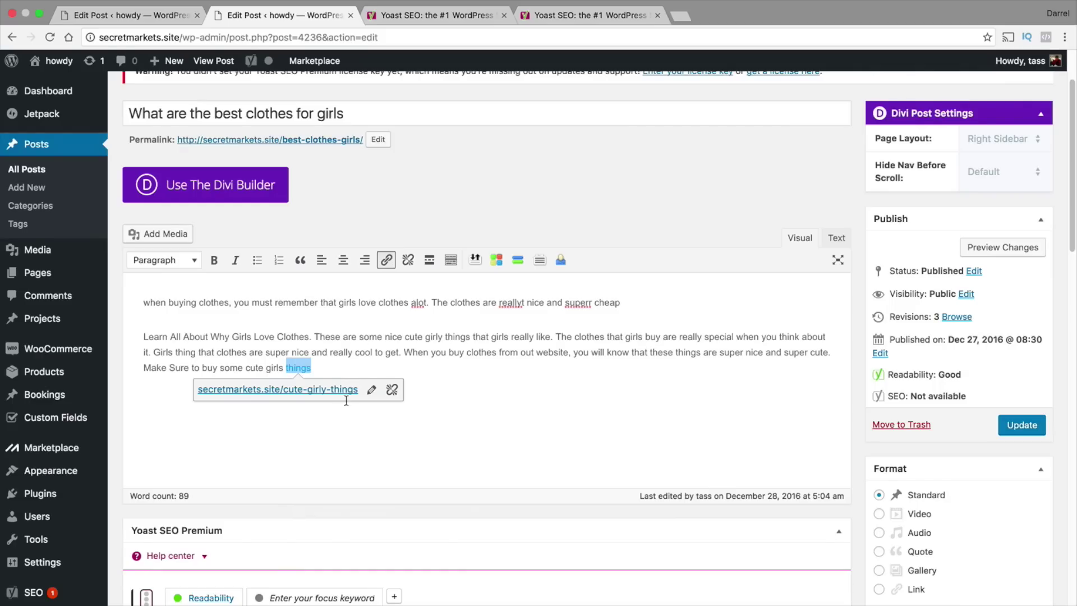
left_click(364, 348)
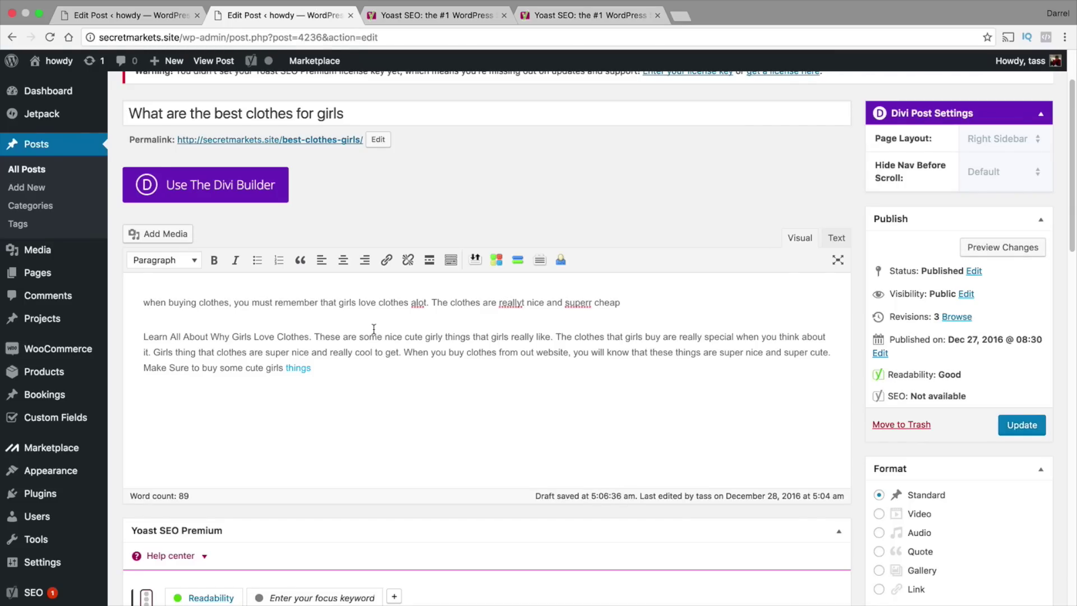
Step: Fix the typos "reallyt" and "superr" to read "really nice" and "super cheap"
left_click(525, 300)
key("BackSpace")
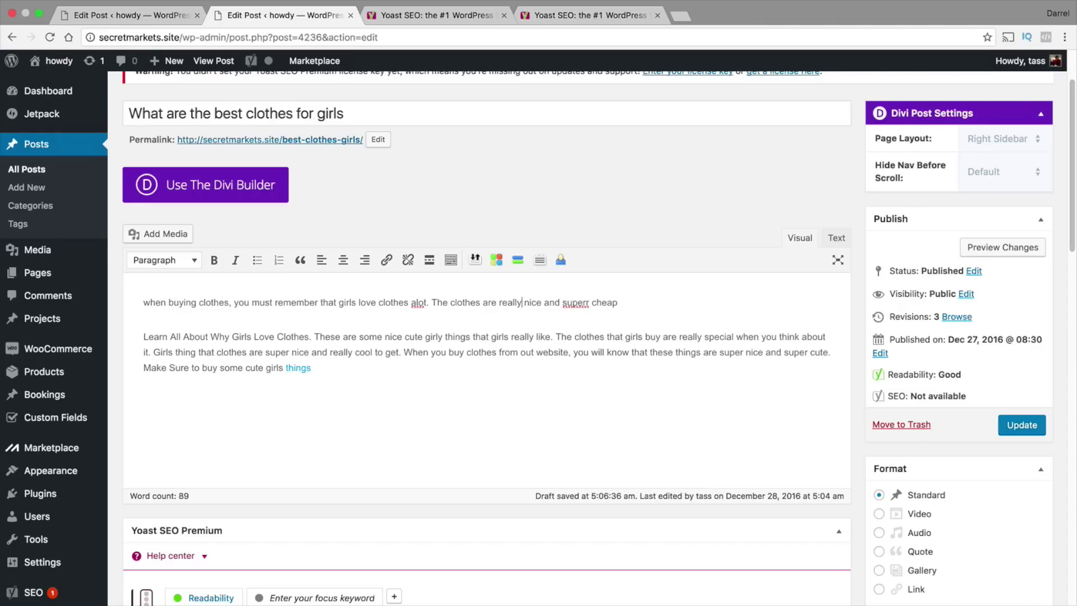
left_click(588, 298)
key("BackSpace")
scroll(505, 371, "up", 1)
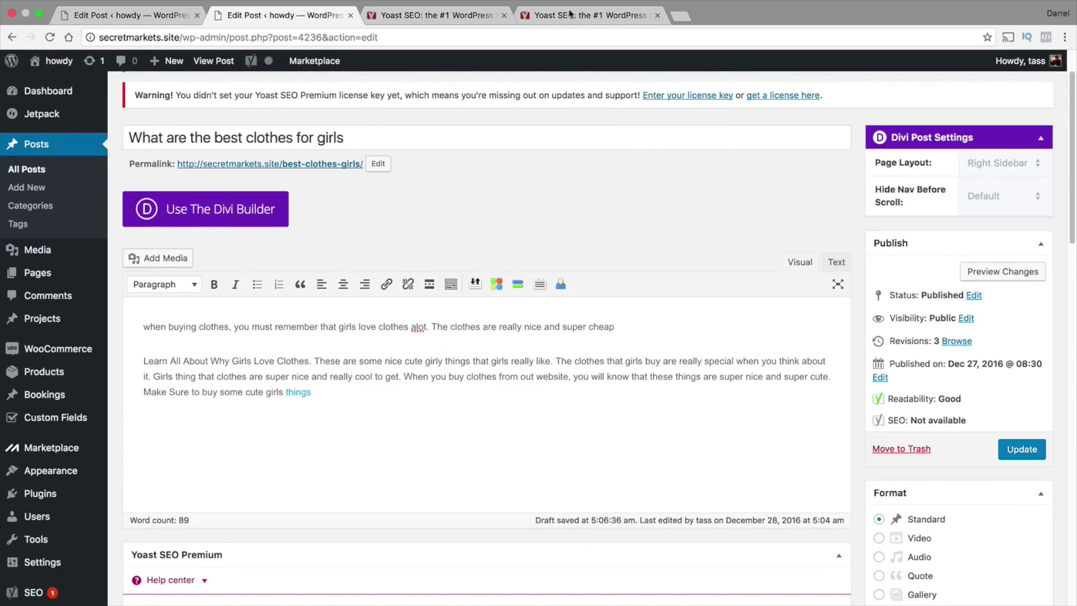
left_click(435, 15)
scroll(449, 216, "down", 5)
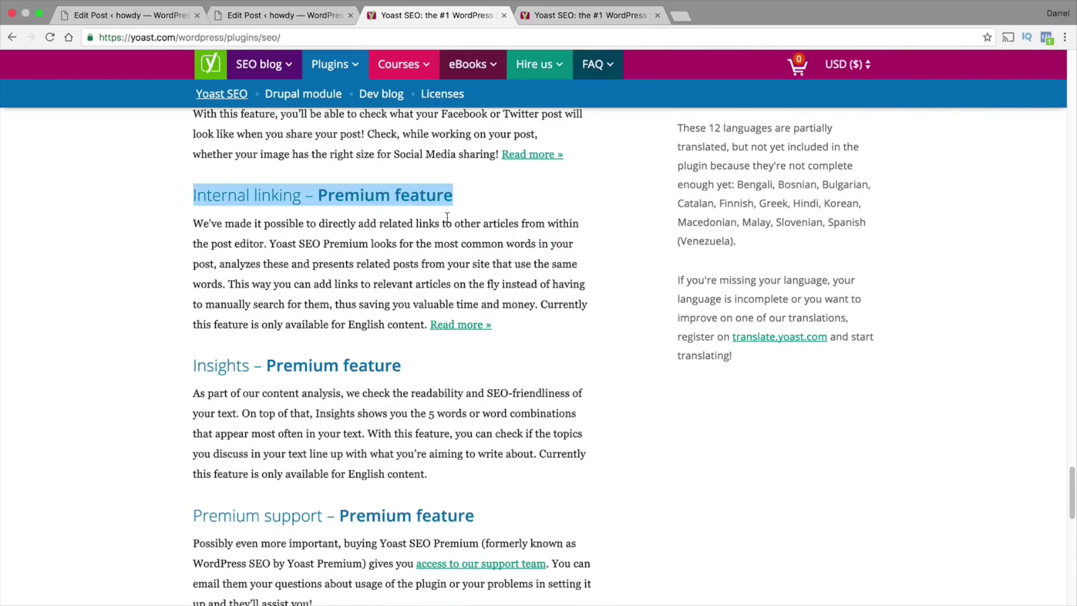
left_click(404, 331)
left_click_drag(404, 331, 206, 337)
left_click(330, 14)
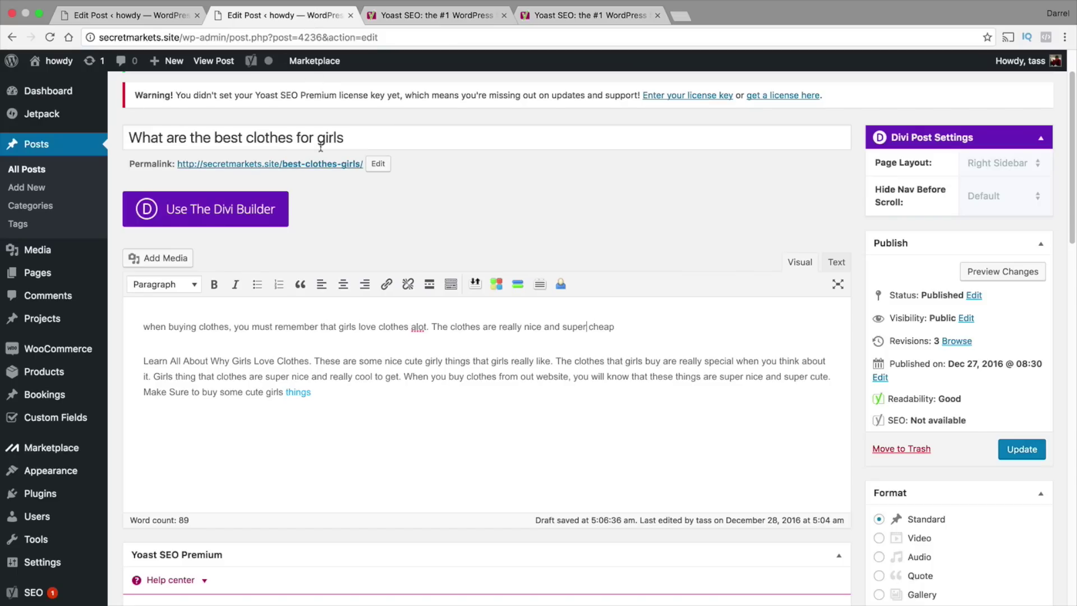
scroll(329, 173, "down", 1)
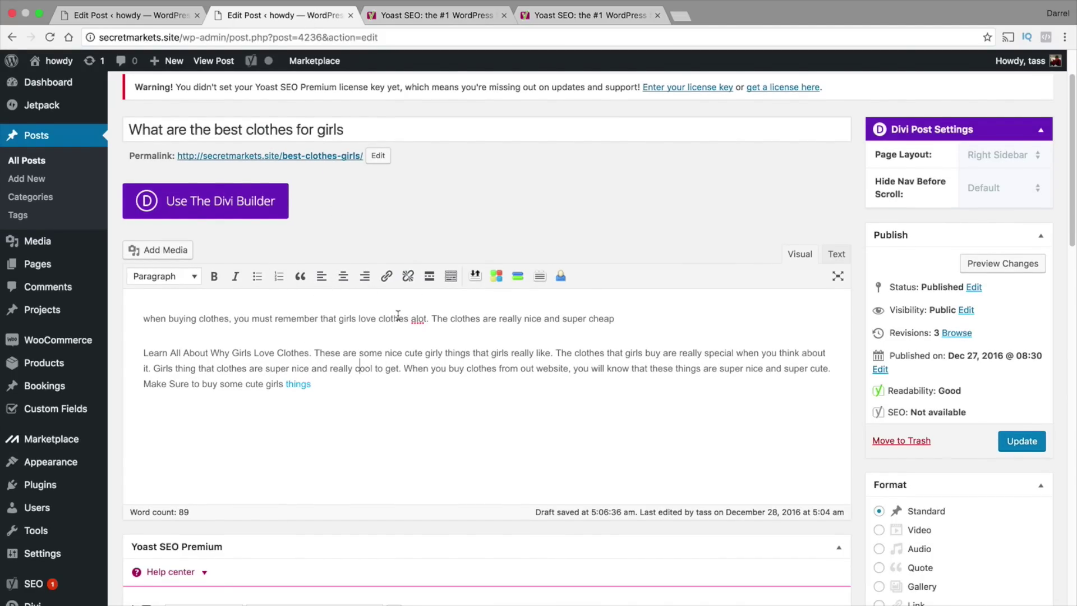
left_click_drag(1073, 189, 1073, 439)
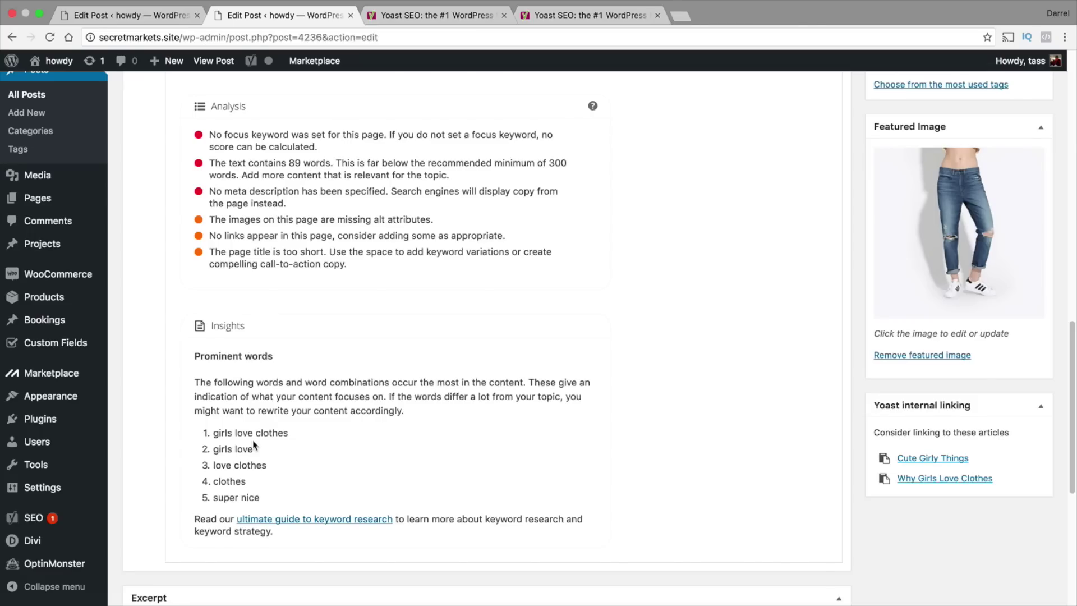
left_click_drag(269, 500, 207, 436)
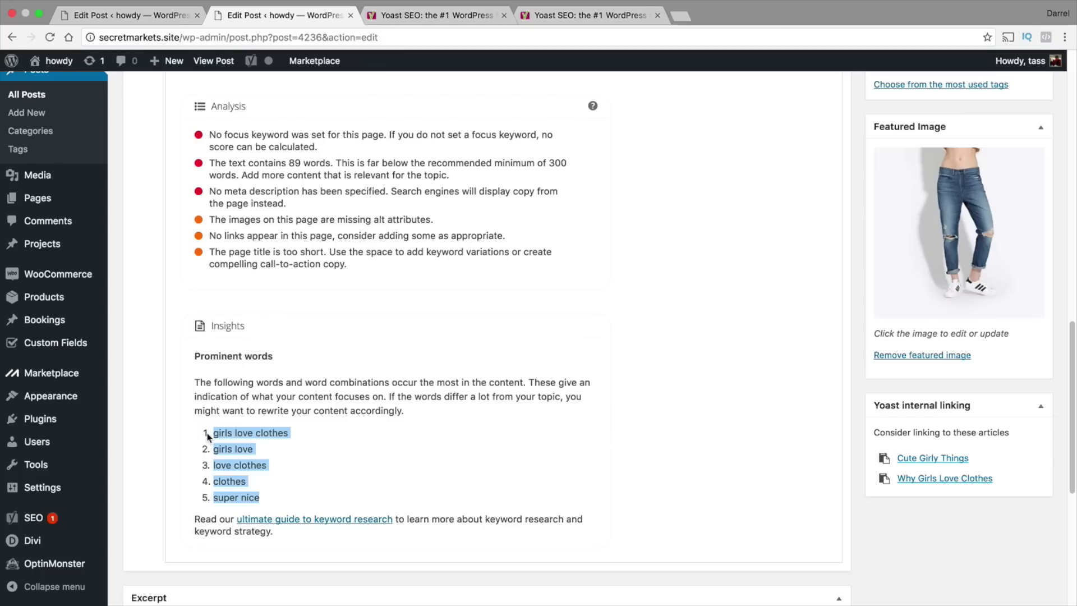
scroll(207, 433, "up", 15)
Step: Go to the yoast.com plugin page and scroll to the Insights and Premium support descriptions
left_click(362, 203)
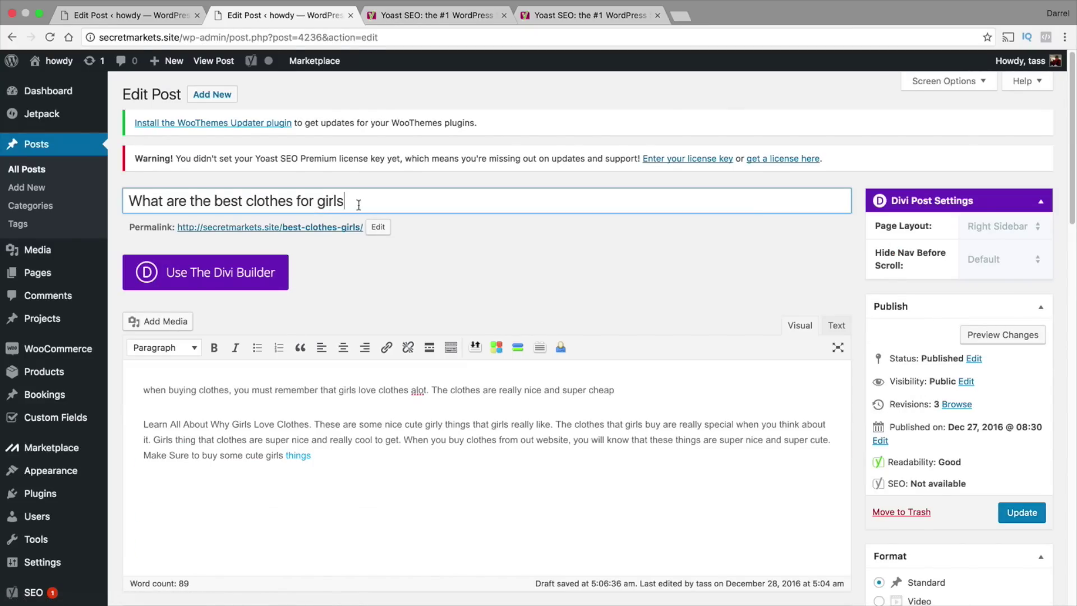
scroll(369, 201, "down", 15)
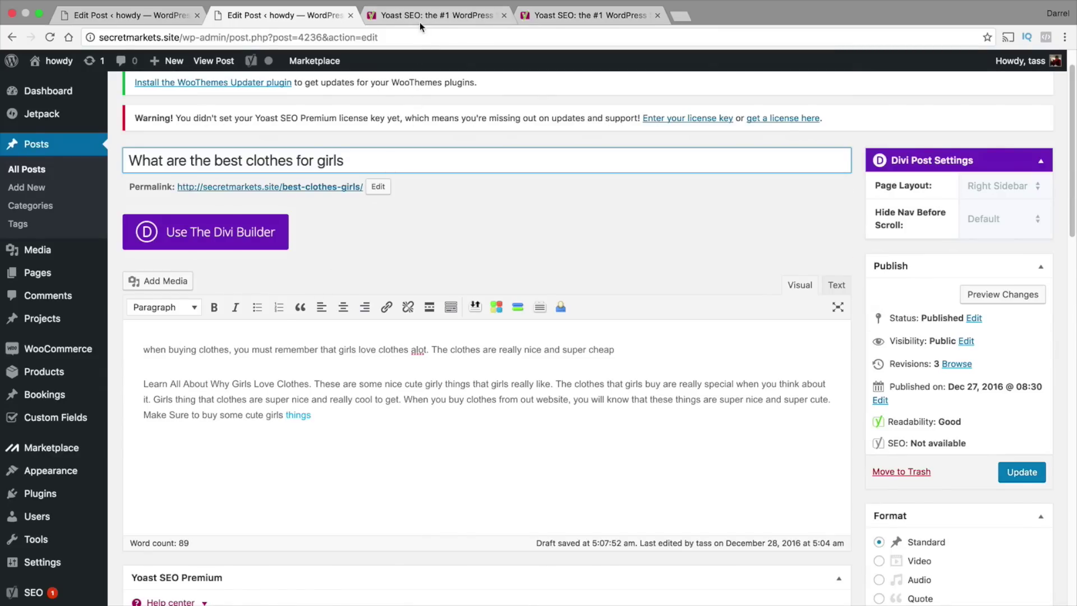
left_click(420, 16)
scroll(426, 307, "down", 3)
left_click_drag(501, 368, 201, 366)
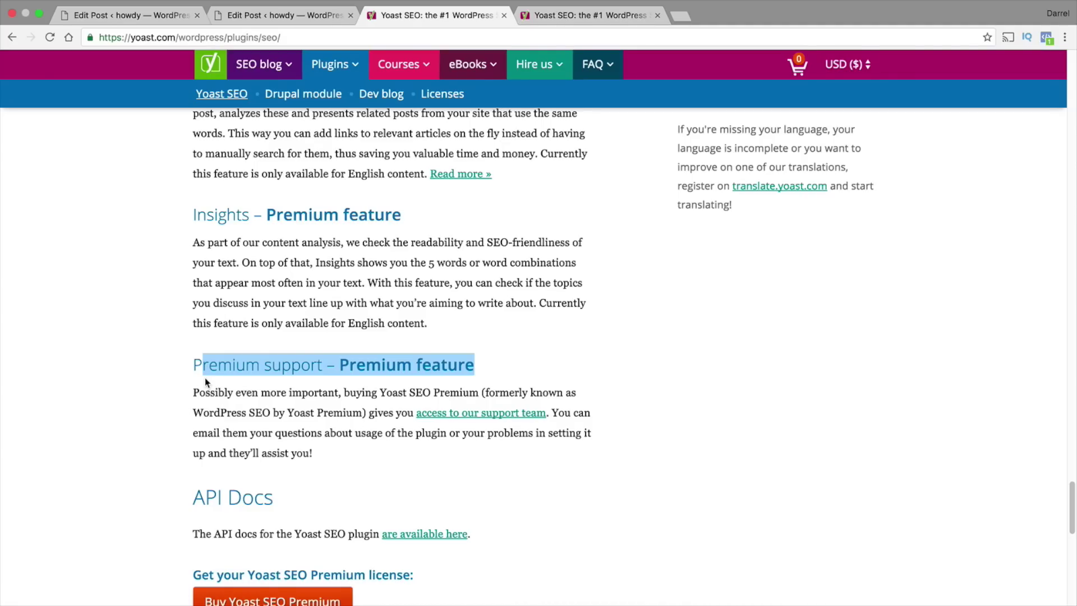
Step: Bring the "What are the best clothes for girls" post editor back to the front
left_click(258, 15)
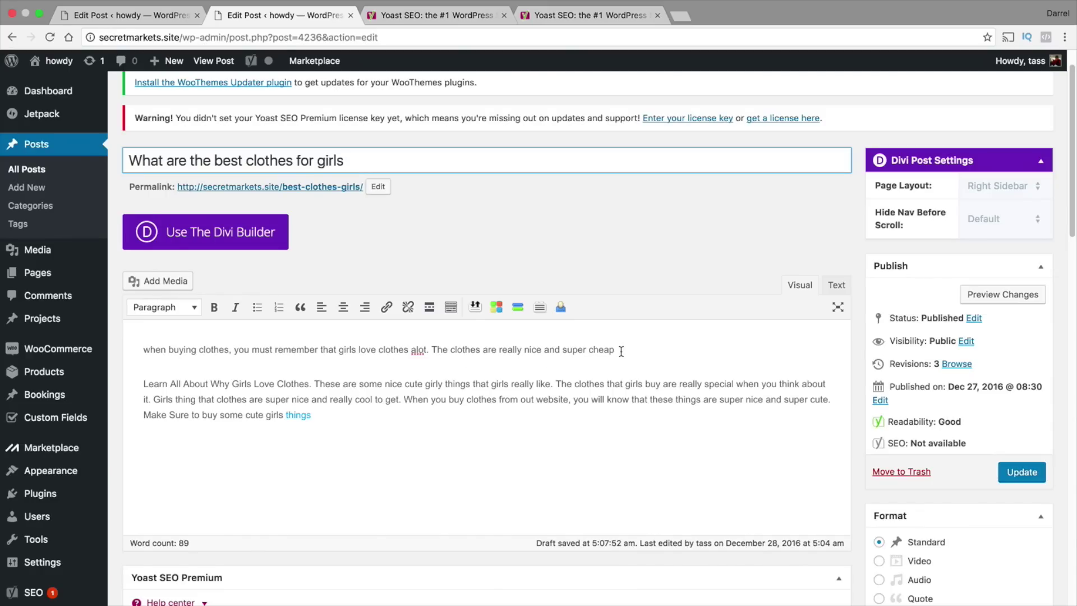
Step: Highlight the post's first line, then view yoast.com's Robots meta and Readability check sections
left_click_drag(618, 350, 141, 350)
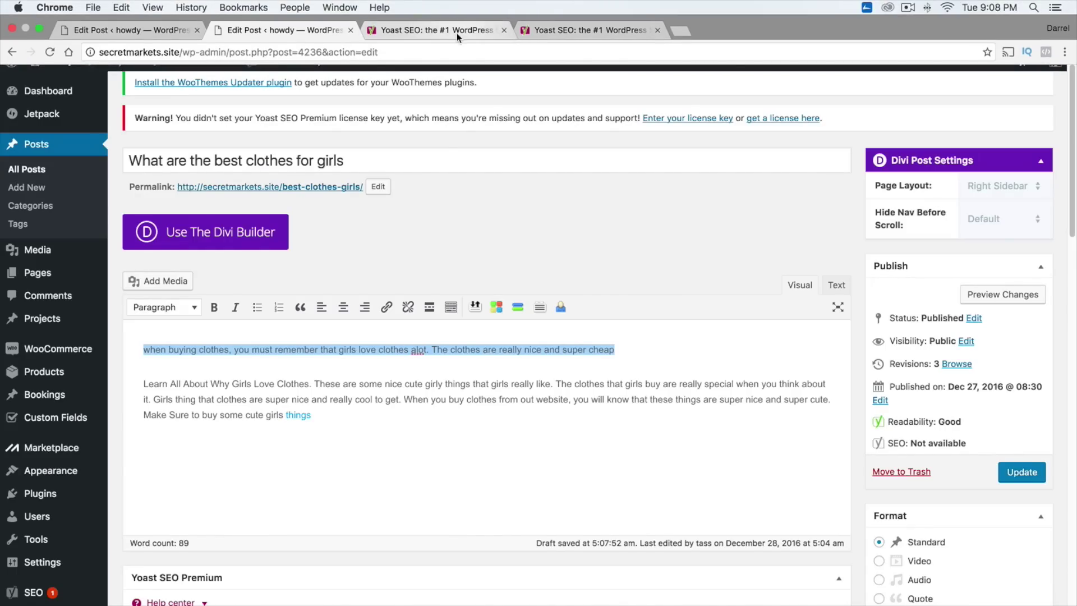
left_click(457, 32)
scroll(455, 169, "up", 15)
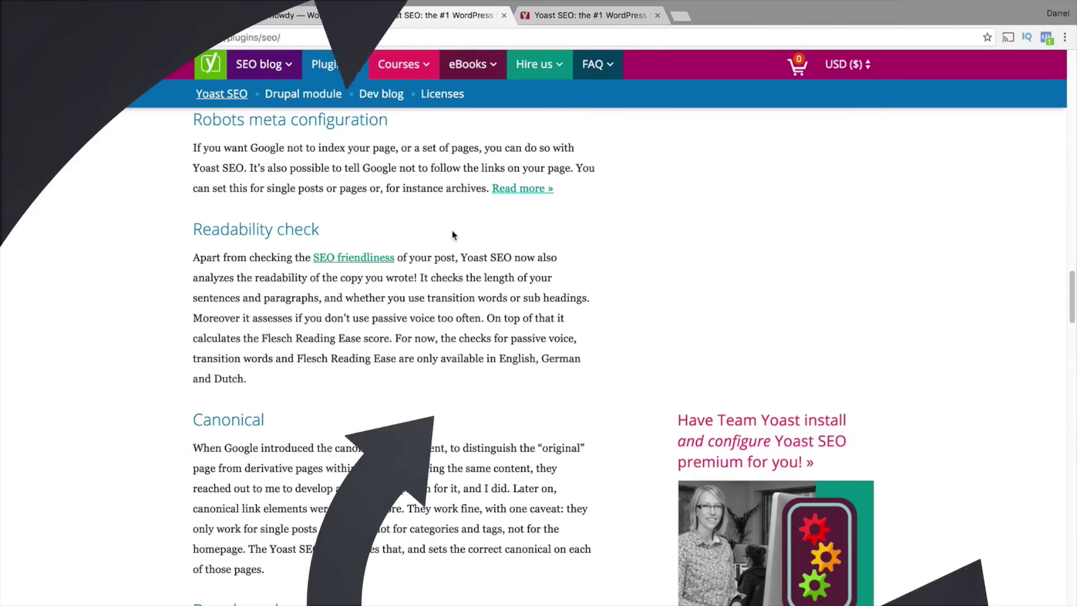